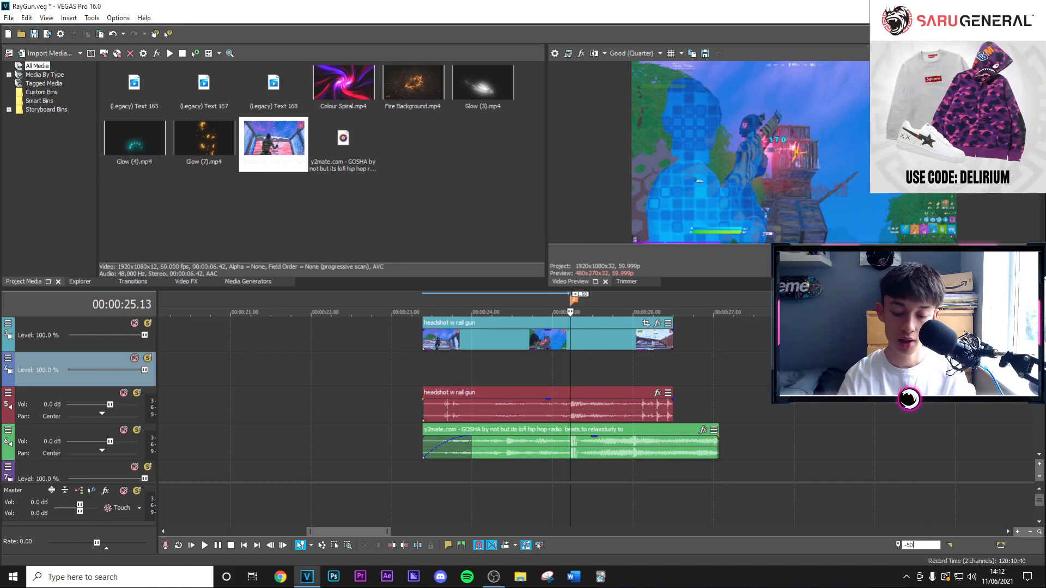
Split the headshot clip at 00:00:24.23, 50 frames before the marker.
{"action": "left_click", "coordinate": [502, 335]}
{"action": "right_click", "coordinate": [566, 344]}
{"action": "left_click", "coordinate": [658, 330]}
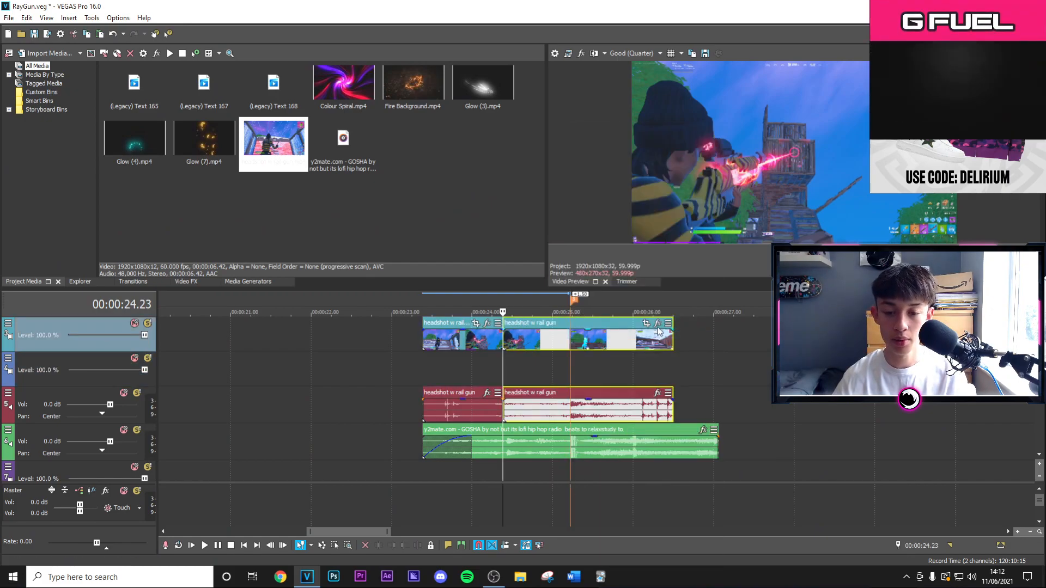
Apply the !TaroRailGunEffect (50 Frames Left) preset to the second part of the split headshot clip and play it back.
{"action": "left_click", "coordinate": [657, 324]}
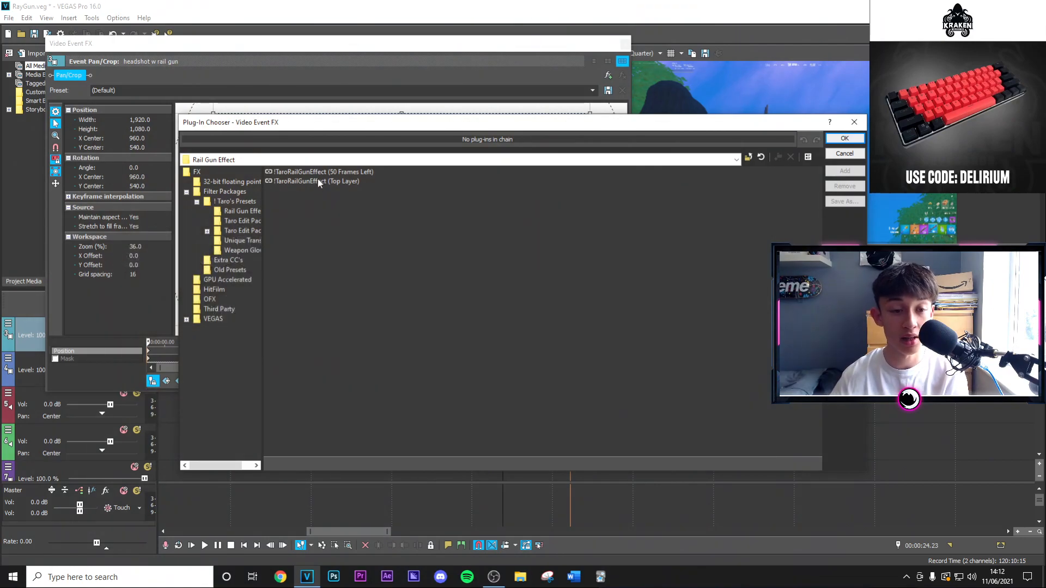
{"action": "left_click", "coordinate": [318, 172]}
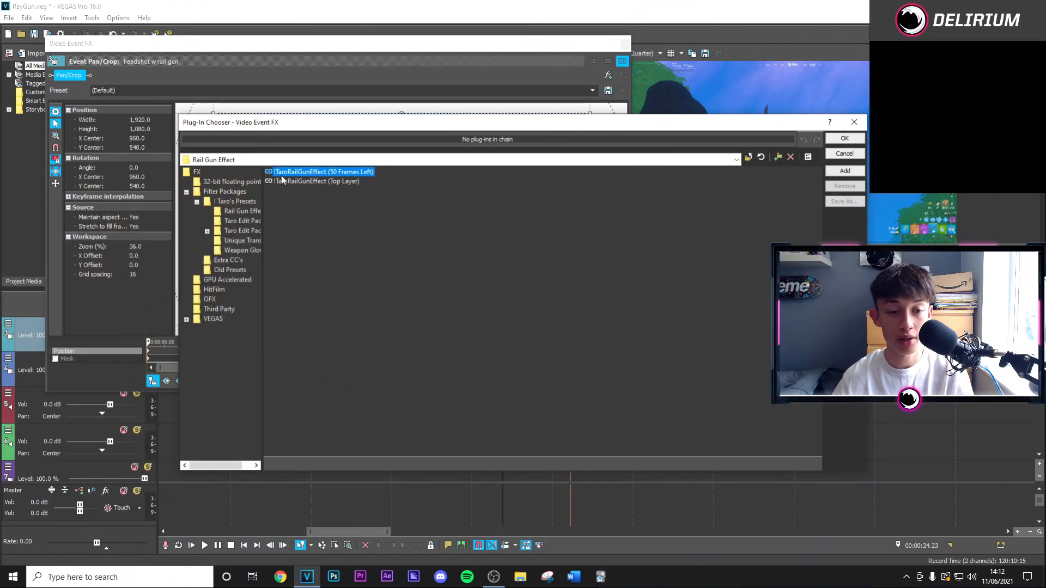
{"action": "left_click", "coordinate": [843, 140]}
{"action": "left_click", "coordinate": [624, 44]}
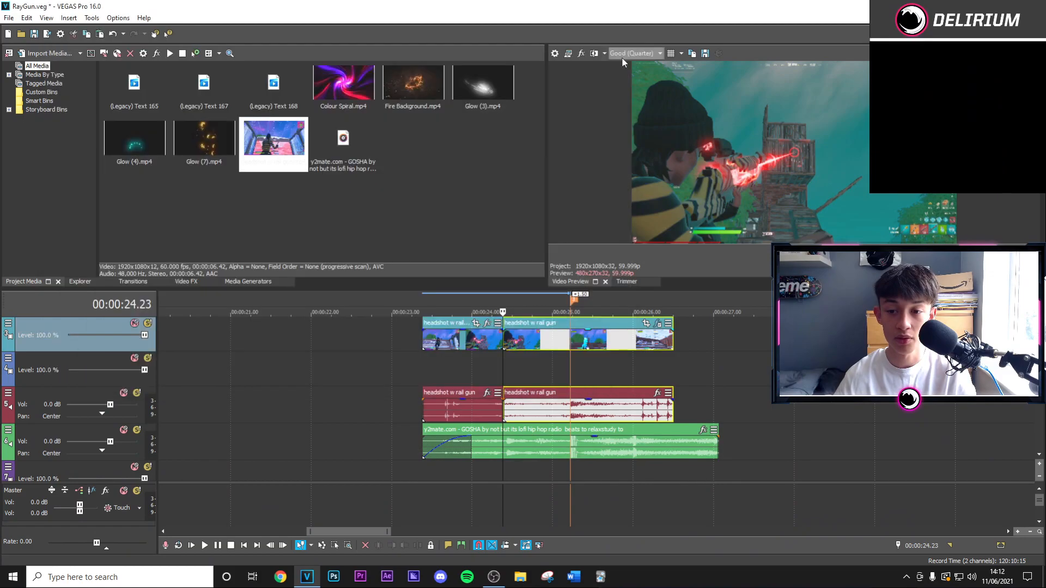
{"action": "key", "text": "space"}
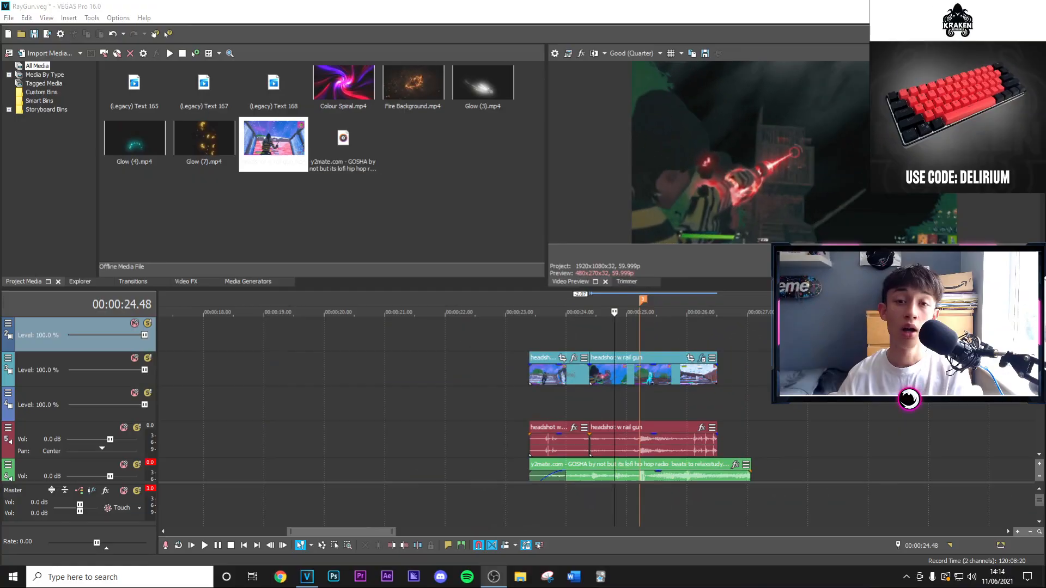
Duplicate the rail gun effect clip onto the empty track above and remove every plug-in from the copy.
{"action": "left_click", "coordinate": [596, 375]}
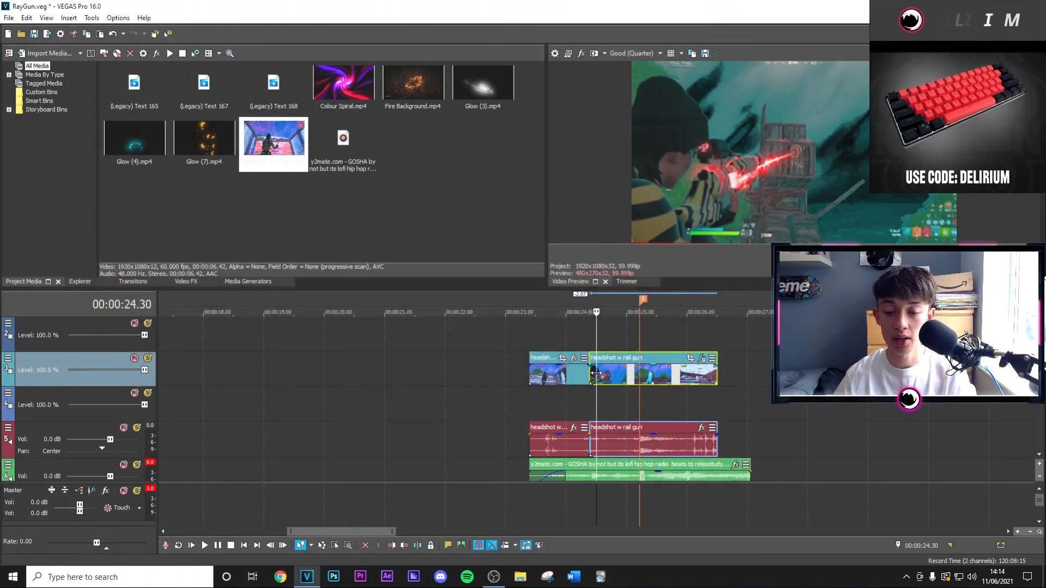
{"action": "left_click_drag", "start_coordinate": [603, 349], "coordinate": [604, 340]}
{"action": "left_click", "coordinate": [702, 323]}
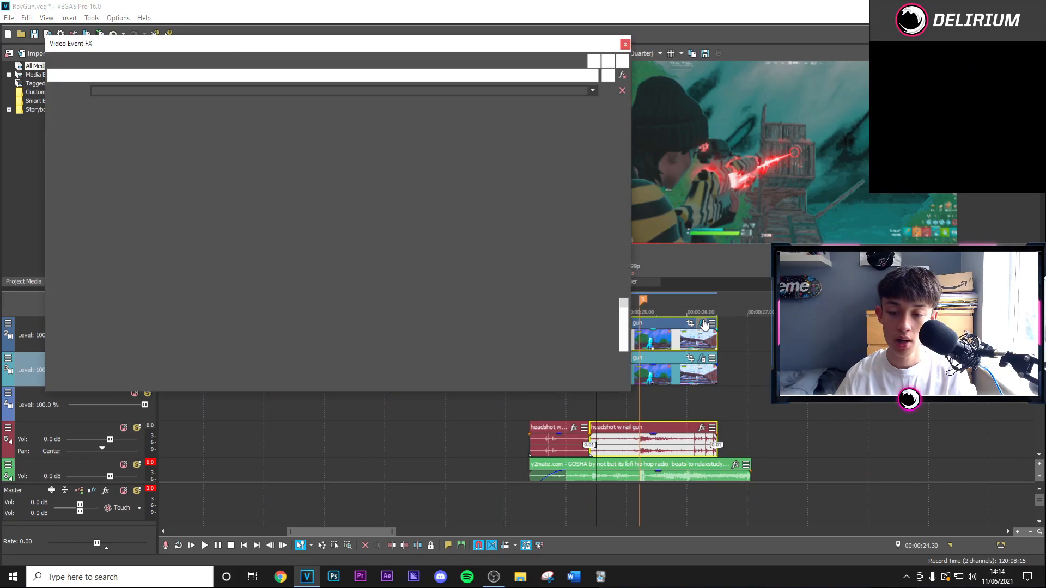
{"action": "left_click", "coordinate": [621, 76]}
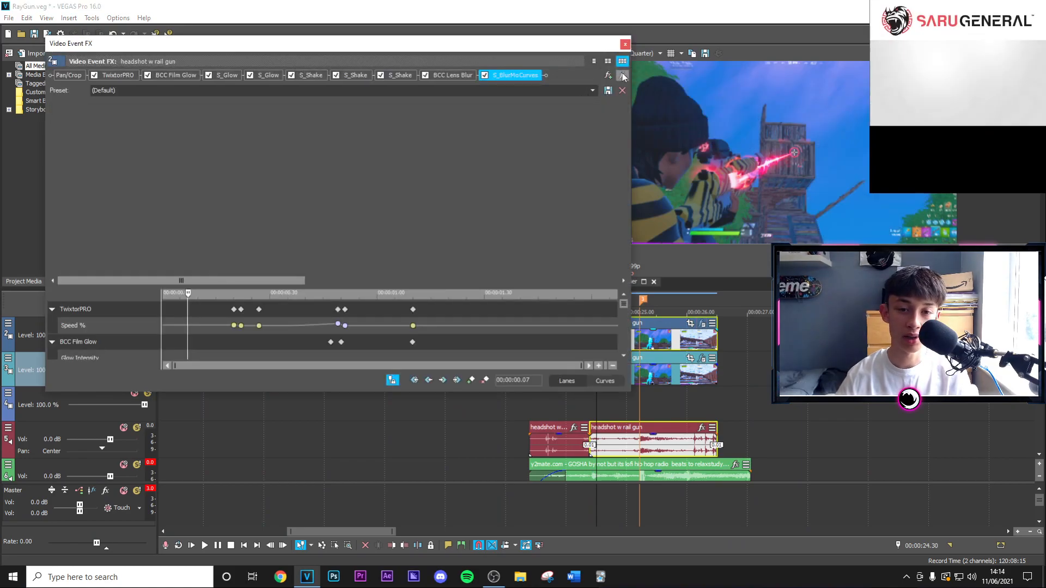
{"action": "left_click", "coordinate": [621, 75]}
{"action": "left_click", "coordinate": [621, 76]}
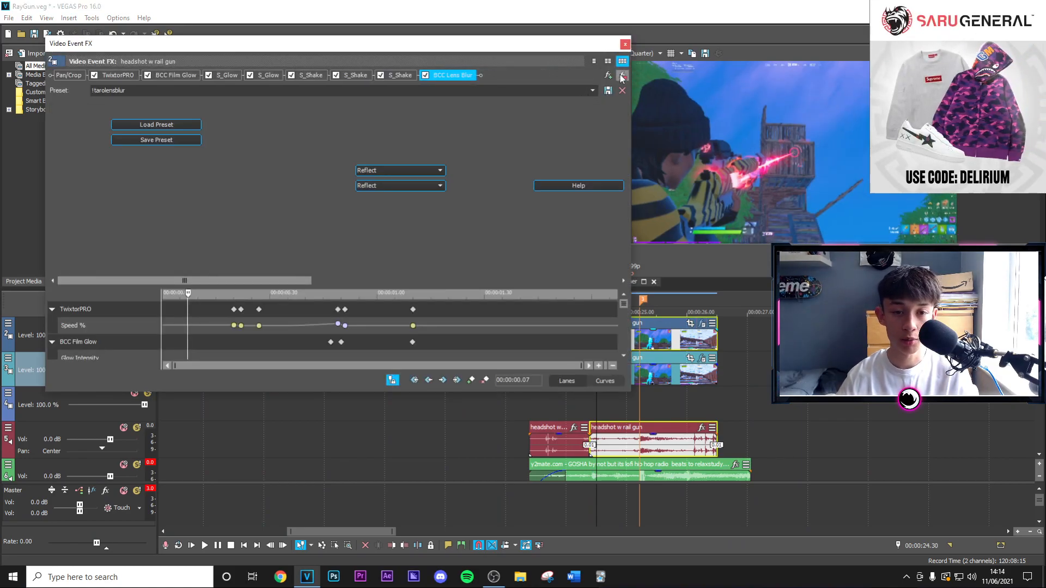
{"action": "left_click", "coordinate": [621, 75]}
{"action": "left_click", "coordinate": [621, 76]}
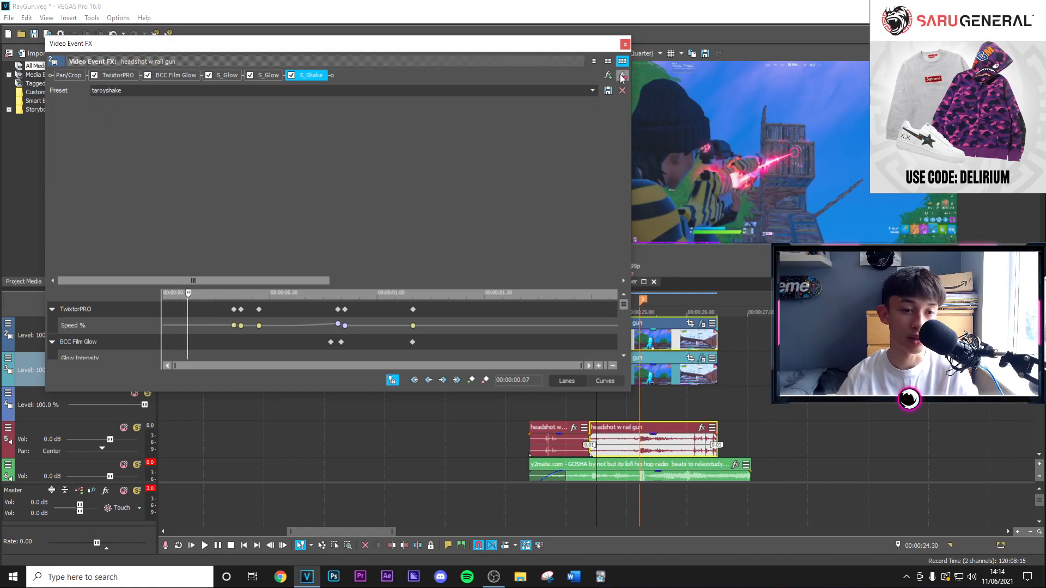
{"action": "left_click", "coordinate": [621, 76]}
{"action": "left_click", "coordinate": [621, 75]}
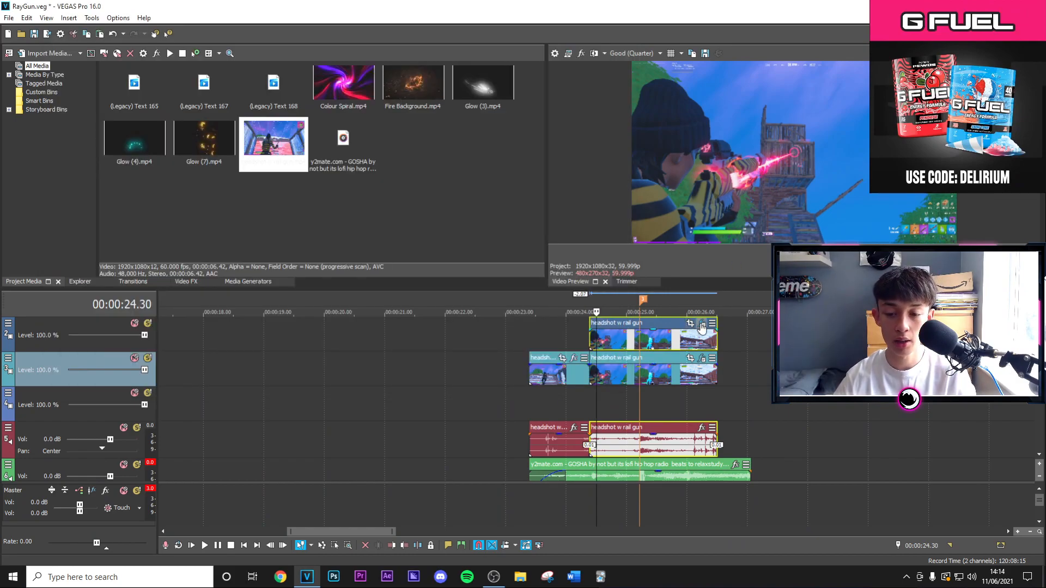
{"action": "left_click", "coordinate": [702, 325]}
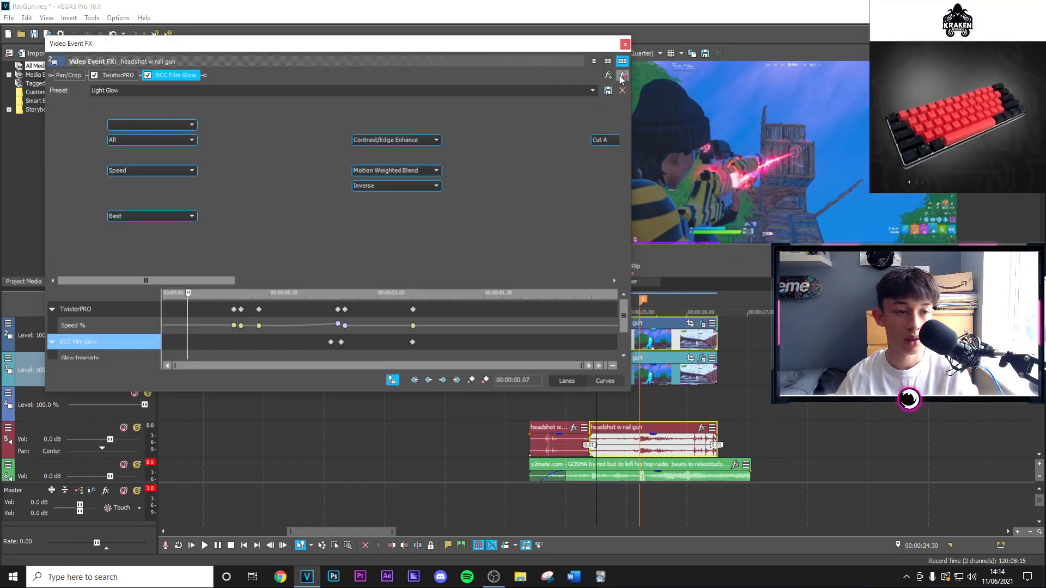
{"action": "left_click", "coordinate": [621, 76]}
{"action": "left_click", "coordinate": [622, 76]}
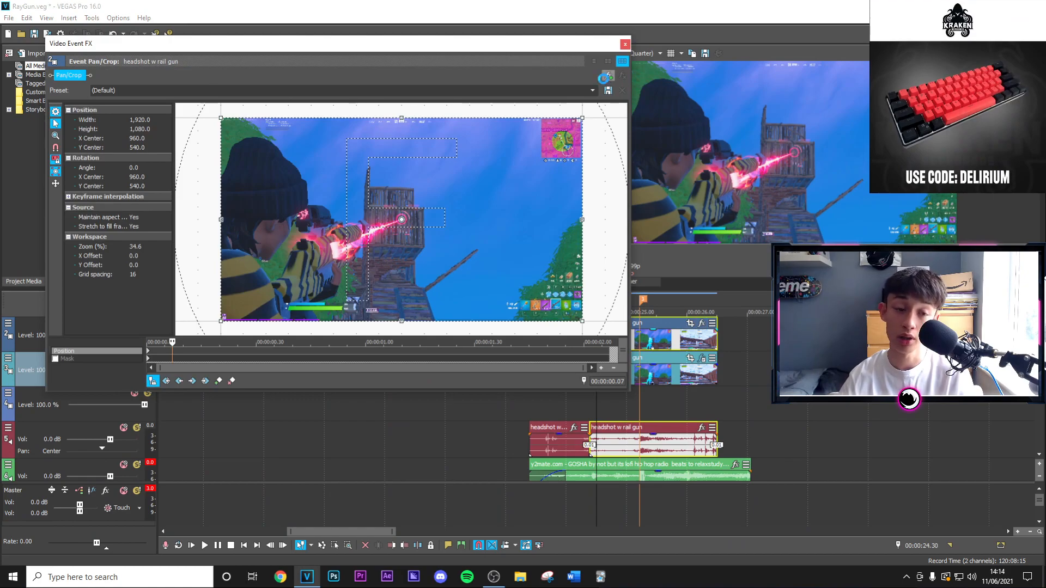
Apply the !TaroRailGunEffect (Top Layer) preset to the duplicated clip on the upper track.
{"action": "left_click", "coordinate": [605, 76]}
{"action": "left_click", "coordinate": [319, 182]}
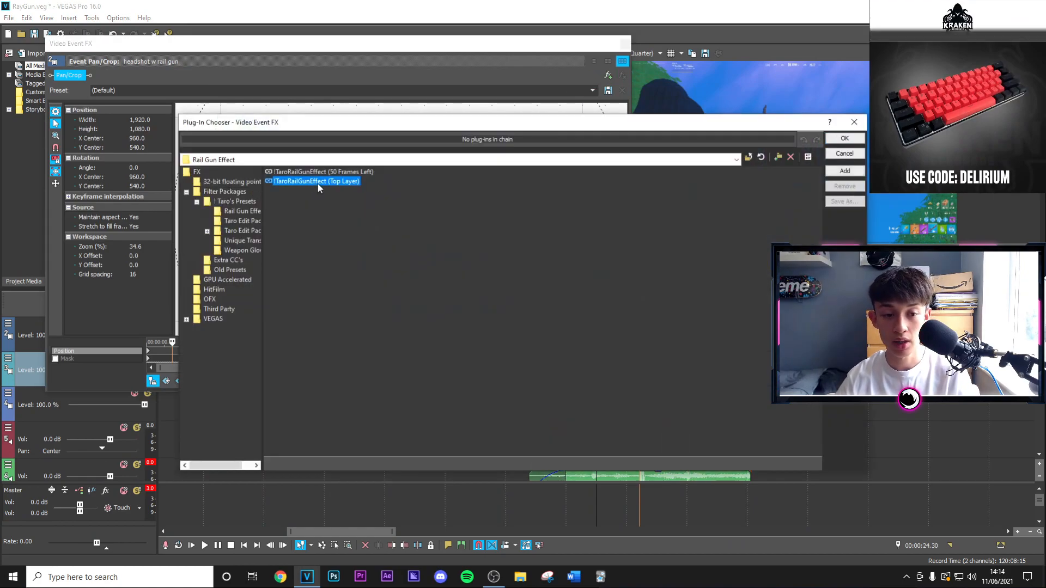
{"action": "left_click", "coordinate": [861, 139]}
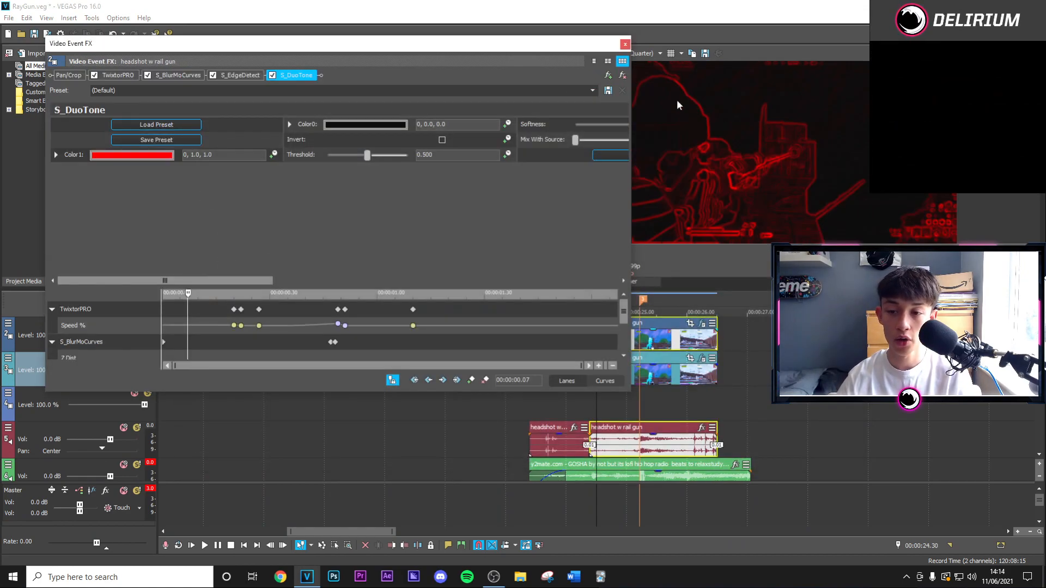
{"action": "left_click", "coordinate": [625, 44]}
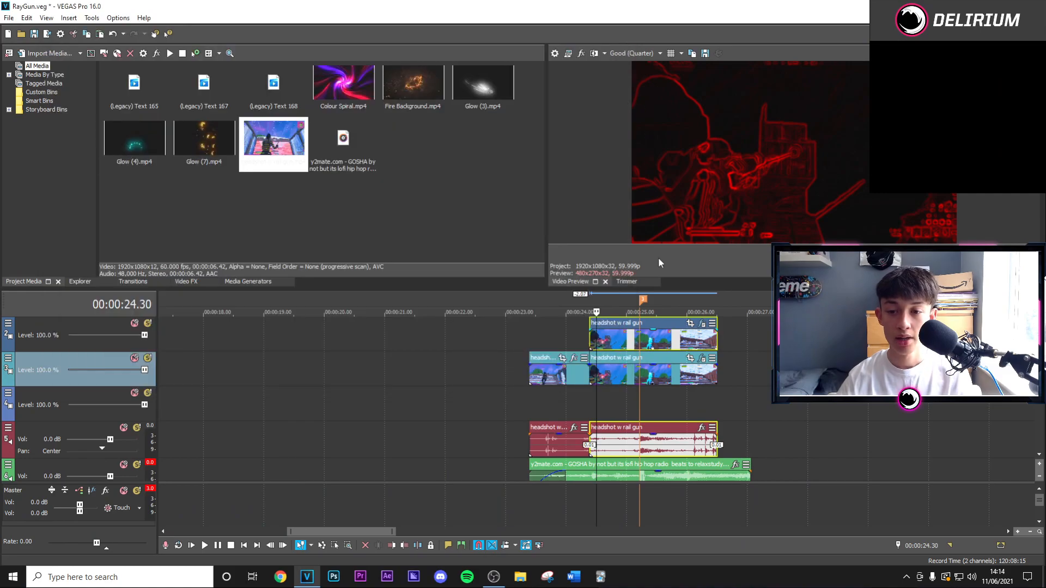
Enable masking in the upper clip's Pan/Crop and fit a tilted elliptical mask over the character's back.
{"action": "left_click", "coordinate": [690, 323]}
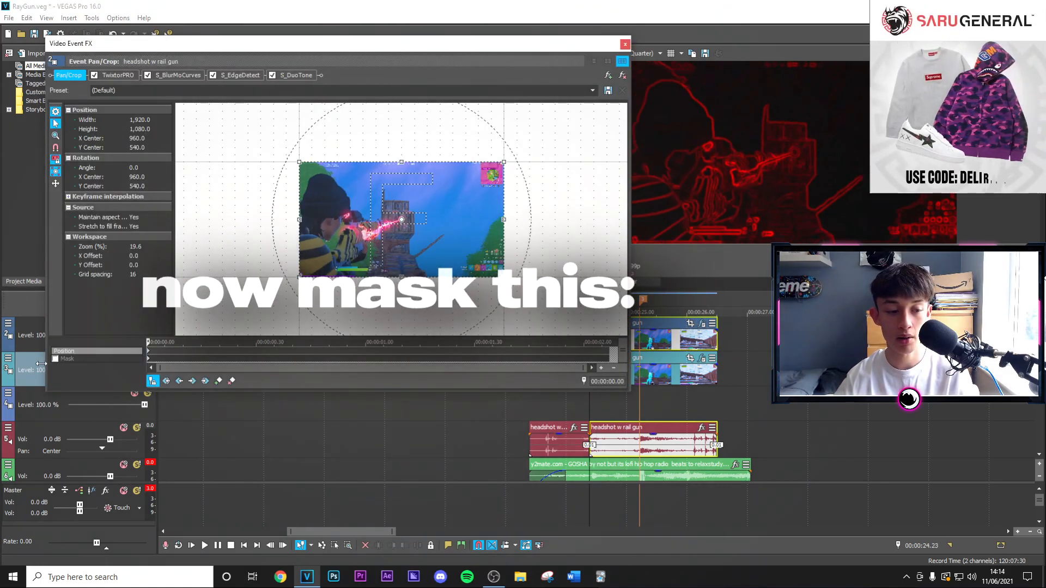
{"action": "left_click", "coordinate": [55, 359]}
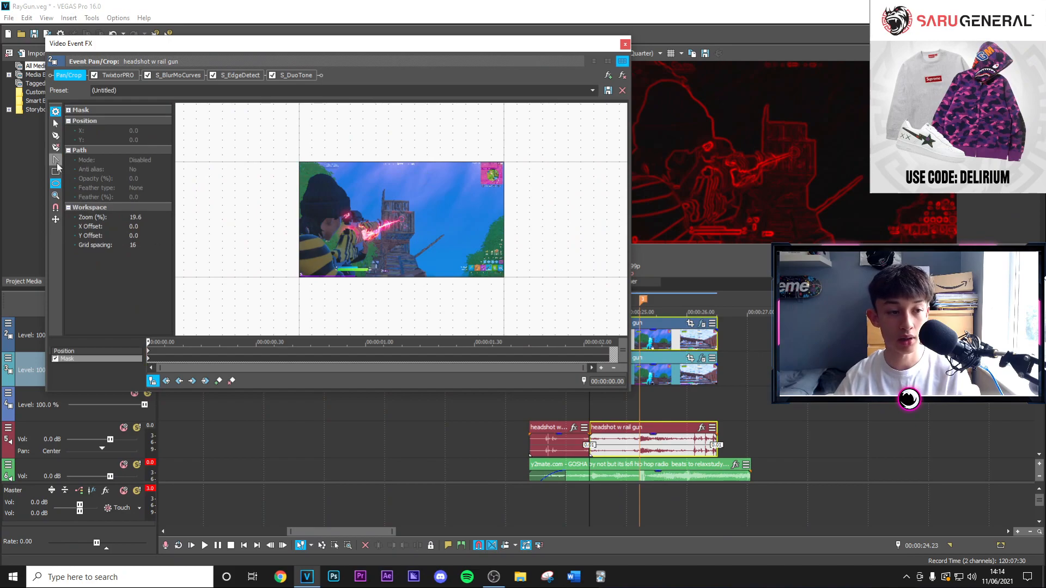
{"action": "left_click_drag", "start_coordinate": [320, 188], "coordinate": [333, 263]}
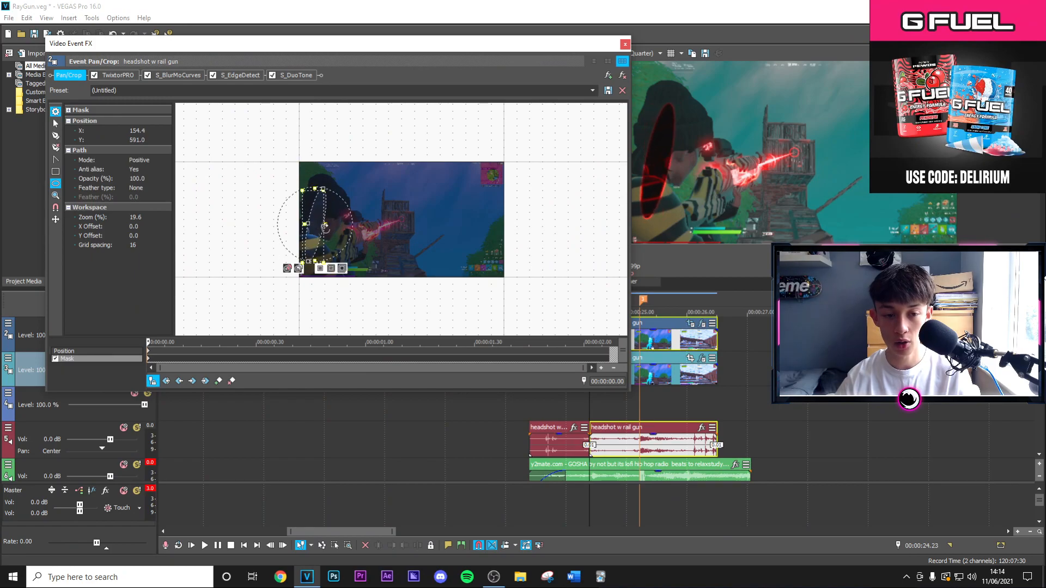
{"action": "left_click_drag", "start_coordinate": [329, 226], "coordinate": [327, 226]}
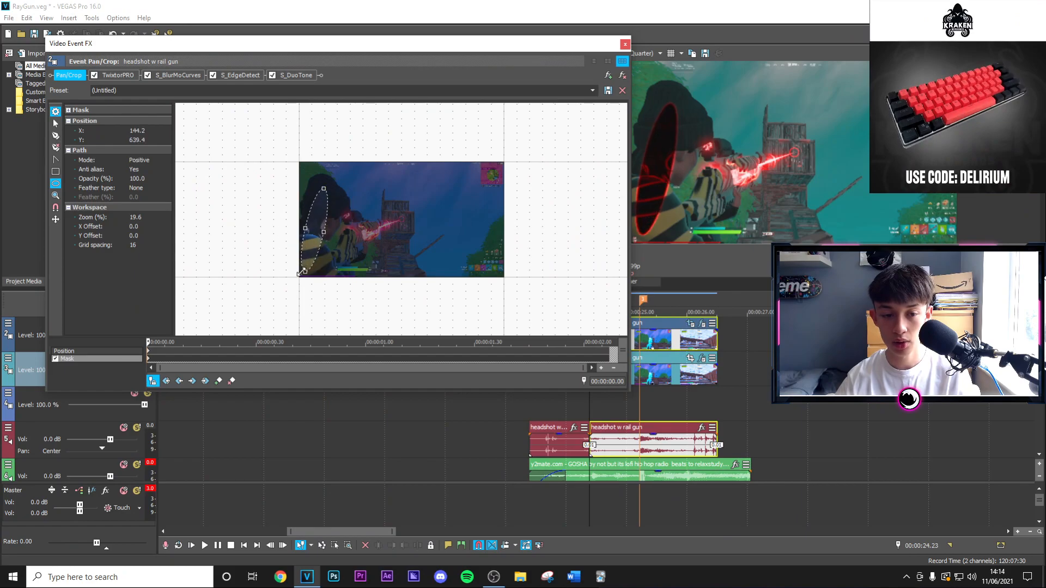
{"action": "left_click_drag", "start_coordinate": [303, 276], "coordinate": [303, 275]}
Feather the elliptical mask outward by 15% and nudge it slightly further over the character.
{"action": "left_click", "coordinate": [147, 187]}
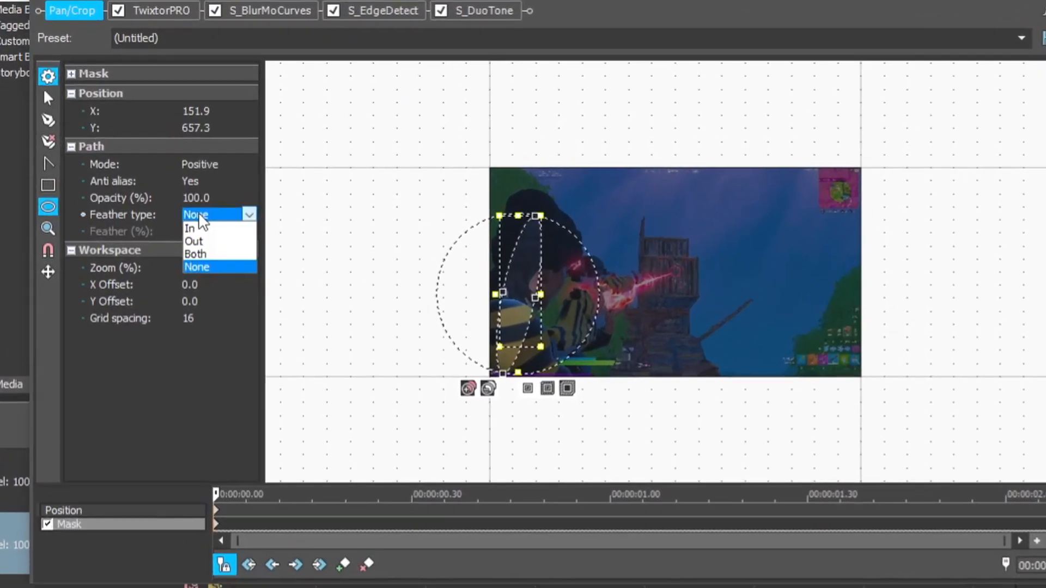
{"action": "left_click", "coordinate": [213, 250]}
{"action": "left_click", "coordinate": [207, 240]}
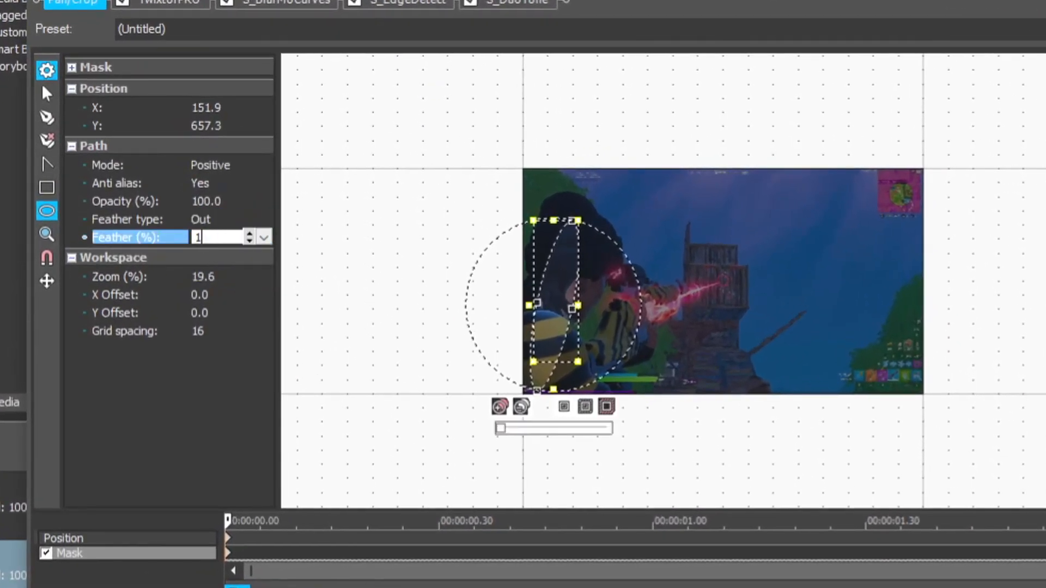
{"action": "type", "text": "145"}
{"action": "key", "text": "BackSpace"}
{"action": "key", "text": "BackSpace"}
{"action": "type", "text": "5"}
{"action": "key", "text": "Return"}
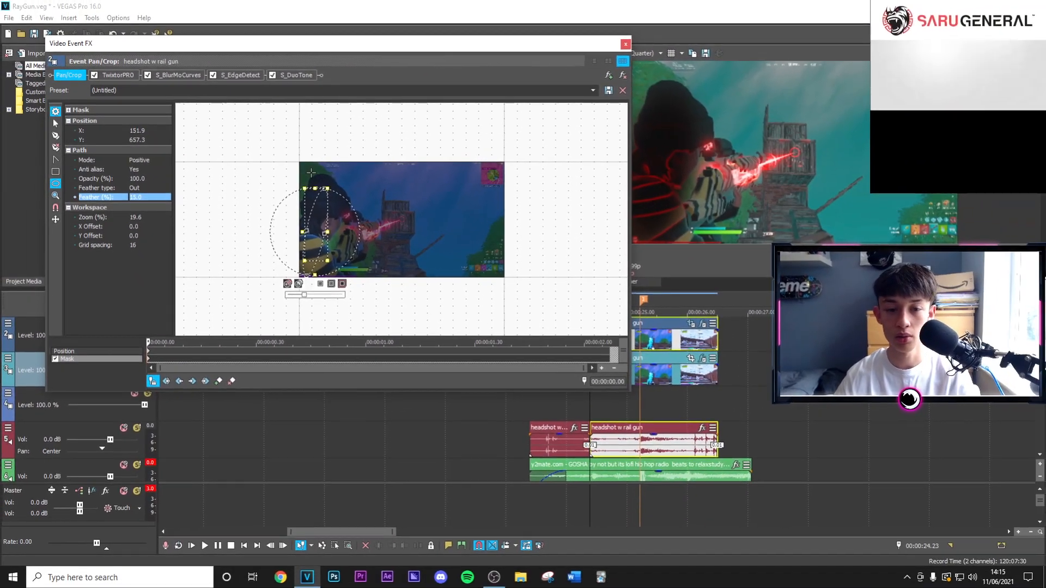
{"action": "left_click_drag", "start_coordinate": [328, 232], "coordinate": [331, 232]}
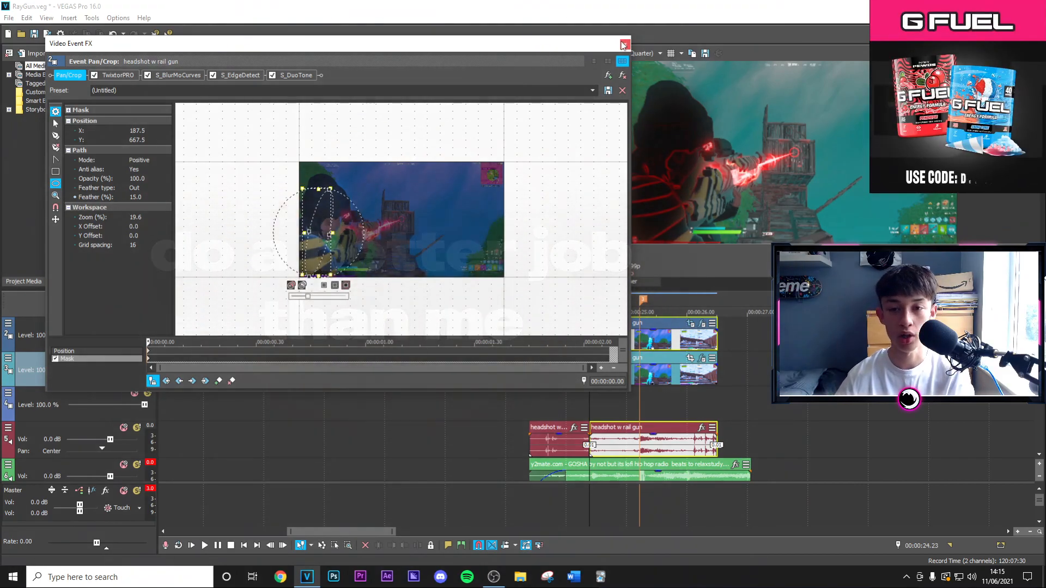
{"action": "left_click", "coordinate": [624, 43]}
Step through the frames from the start of the masked clip to examine the outline effect on the character.
{"action": "left_click", "coordinate": [591, 342]}
{"action": "key", "text": "Right"}
{"action": "key", "text": "Right"}
{"action": "key", "text": "Right"}
{"action": "key", "text": "Right"}
{"action": "key", "text": "Right"}
{"action": "key", "text": "Right"}
{"action": "key", "text": "Right"}
{"action": "key", "text": "Right"}
{"action": "key", "text": "Right"}
{"action": "key", "text": "Right"}
{"action": "key", "text": "Right"}
{"action": "key", "text": "Right"}
{"action": "key", "text": "Right"}
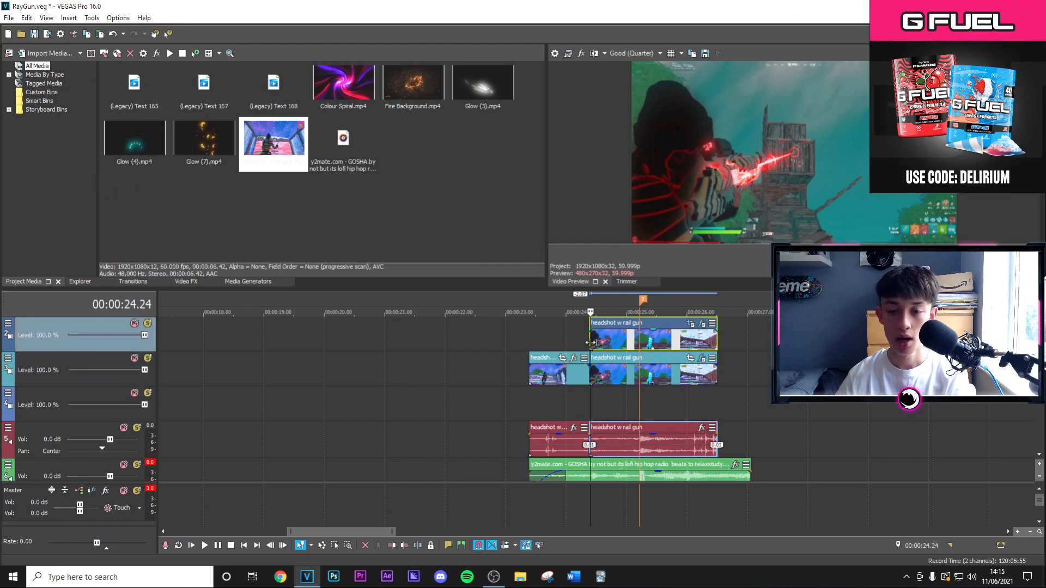
{"action": "key", "text": "Right"}
{"action": "key", "text": "Right"}
{"action": "key", "text": "Right"}
{"action": "key", "text": "Right"}
{"action": "key", "text": "Right"}
{"action": "key", "text": "Right"}
{"action": "key", "text": "Right"}
{"action": "key", "text": "Right"}
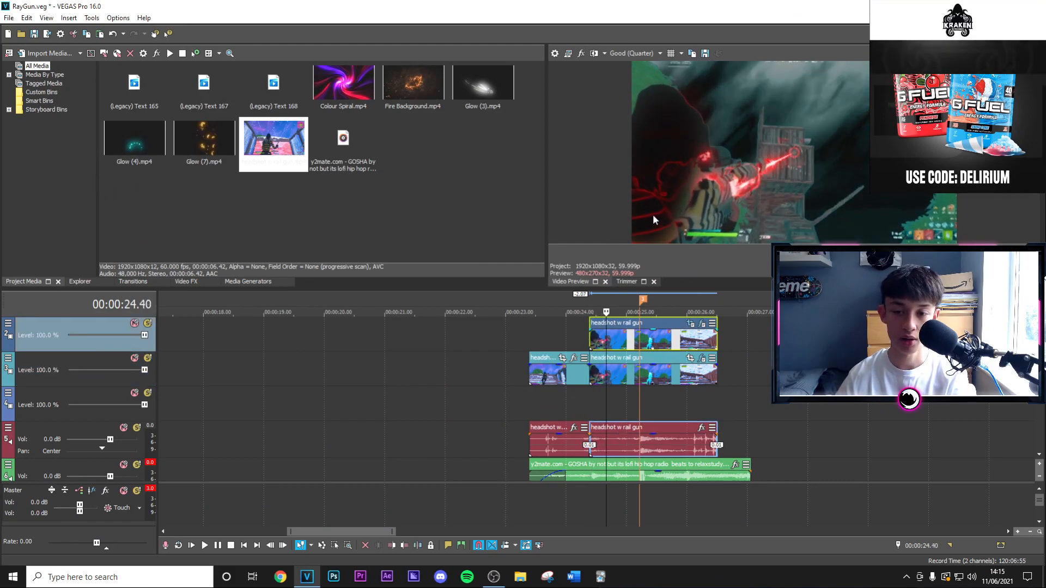
{"action": "key", "text": "Right"}
{"action": "key", "text": "Right"}
{"action": "key", "text": "Right"}
{"action": "key", "text": "Right"}
{"action": "key", "text": "Right"}
{"action": "key", "text": "Right"}
{"action": "key", "text": "Right"}
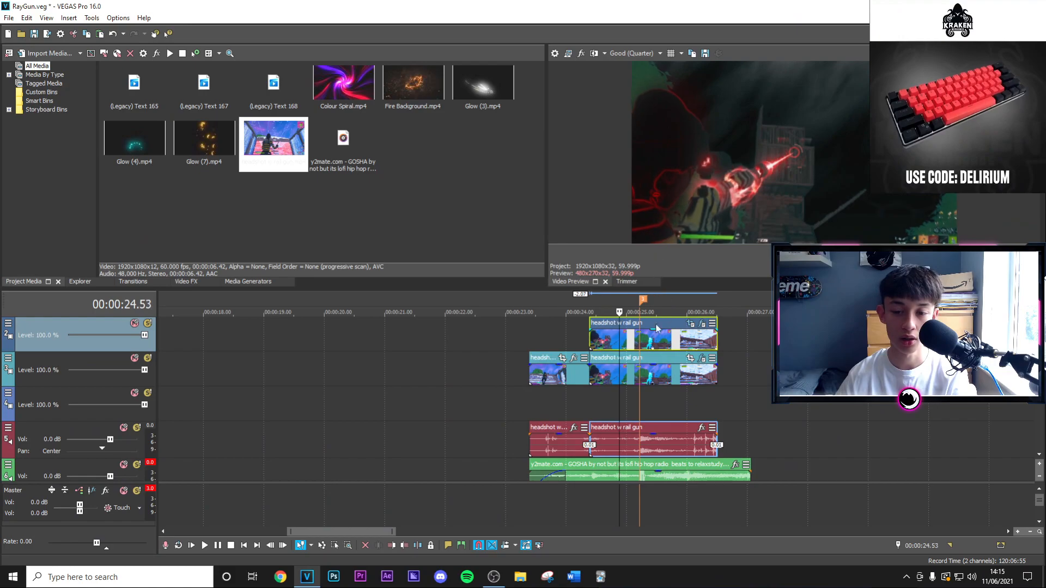
Trim the masked top-layer clip at the 00:00:25.13 marker, removing the part after it, and give the clip a fade-out.
{"action": "left_click", "coordinate": [640, 338]}
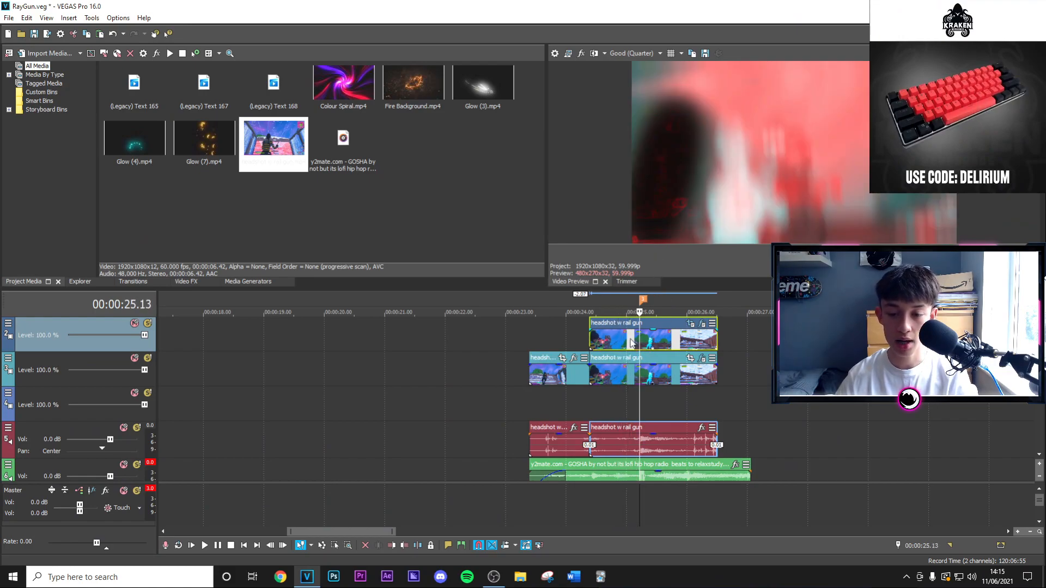
{"action": "key", "text": "s"}
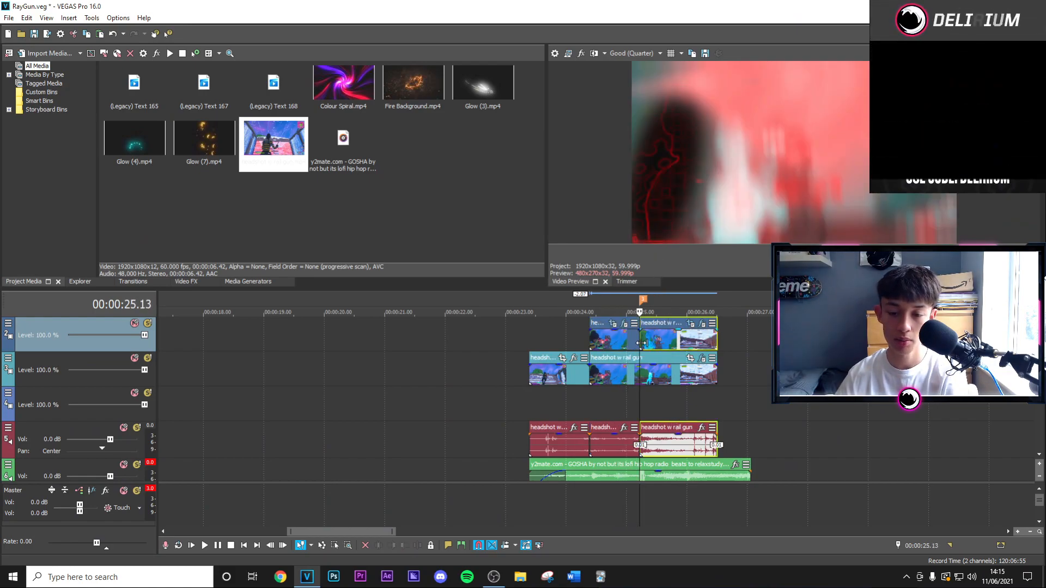
{"action": "key", "text": "Delete"}
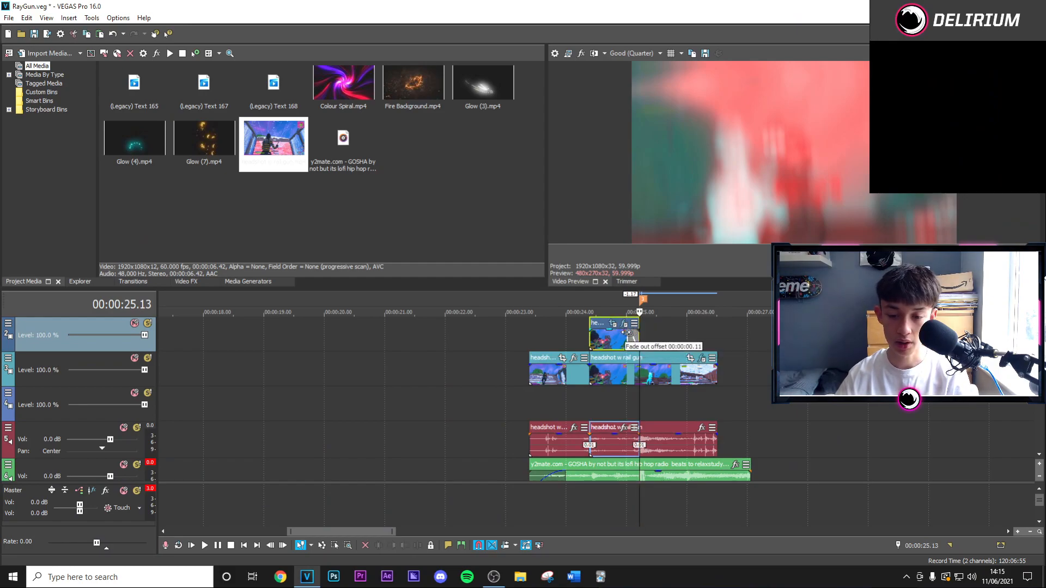
{"action": "left_click_drag", "start_coordinate": [621, 336], "coordinate": [619, 336]}
Delete the duplicate audio event below the masked clip, add a fade-in to that clip and play the section.
{"action": "left_click", "coordinate": [610, 446]}
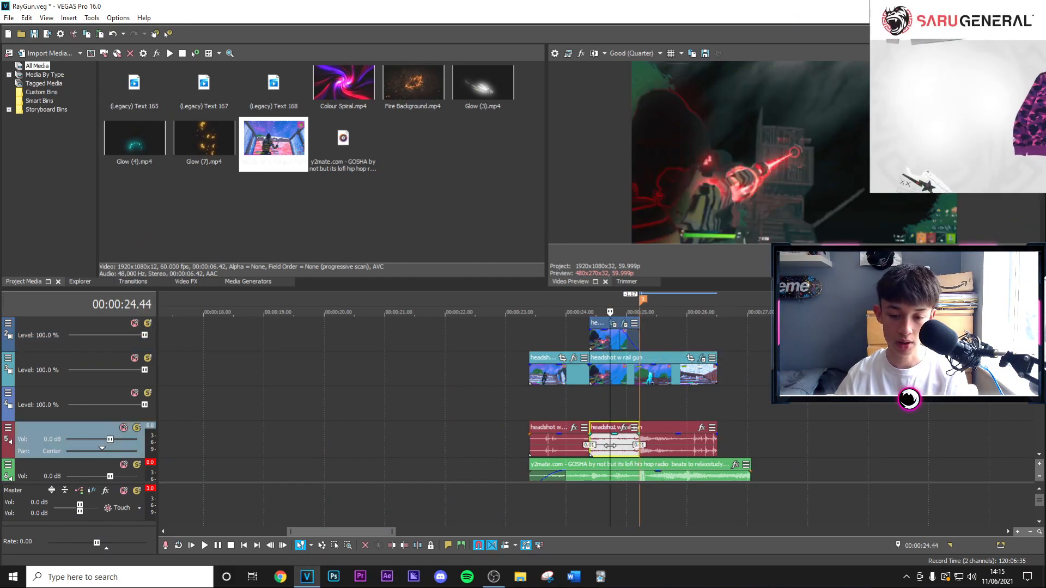
{"action": "key", "text": "Delete"}
{"action": "left_click", "coordinate": [601, 335]}
{"action": "left_click_drag", "start_coordinate": [601, 332], "coordinate": [607, 333]}
{"action": "left_click", "coordinate": [596, 340]}
{"action": "key", "text": "space"}
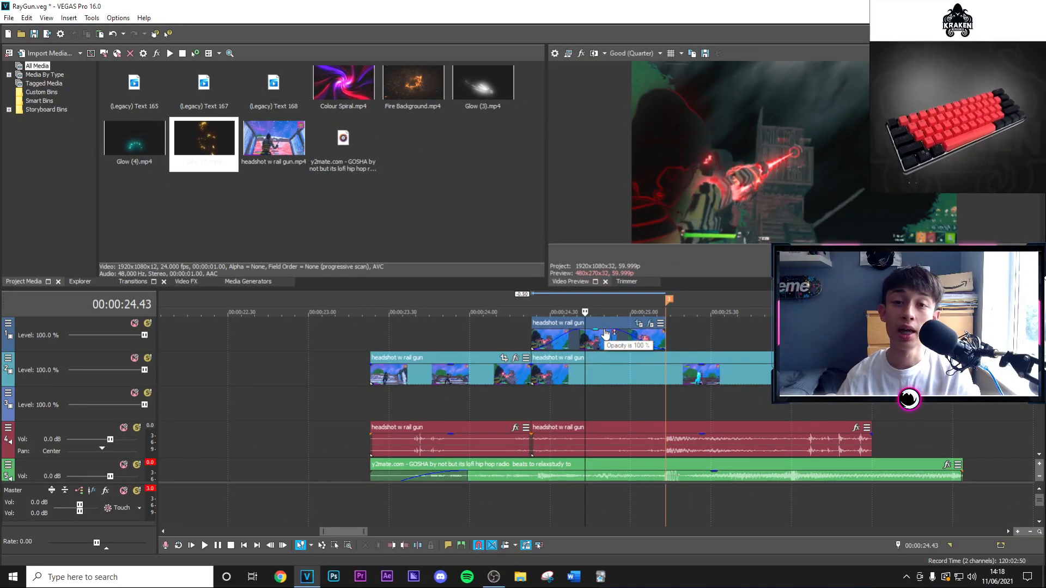
Insert a new video track at the top and place Glow (7).mp4 on it, aligned with the masked clip's start.
{"action": "right_click", "coordinate": [96, 320]}
{"action": "left_click", "coordinate": [111, 341]}
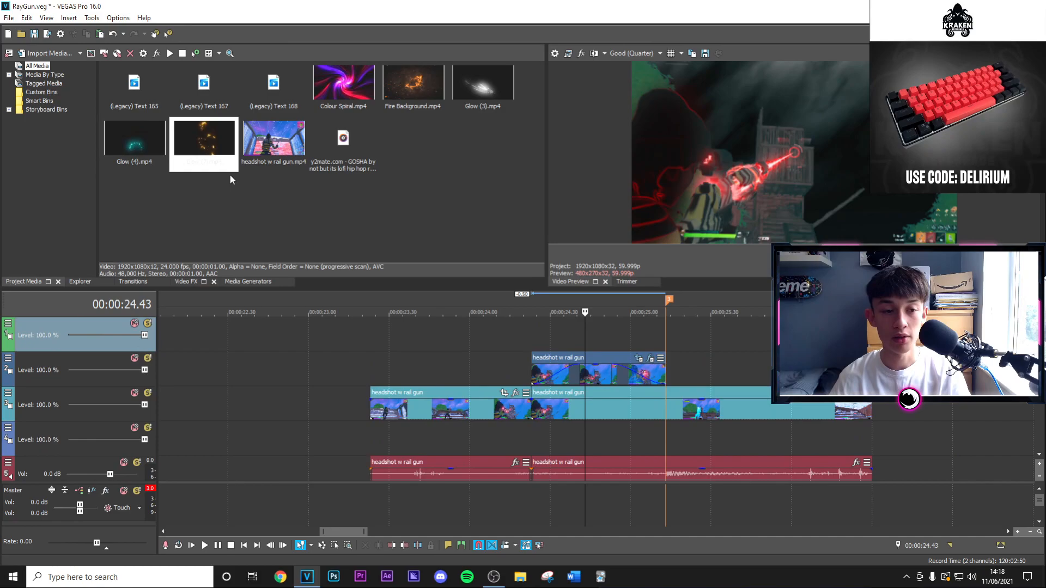
{"action": "left_click_drag", "start_coordinate": [217, 155], "coordinate": [542, 322]}
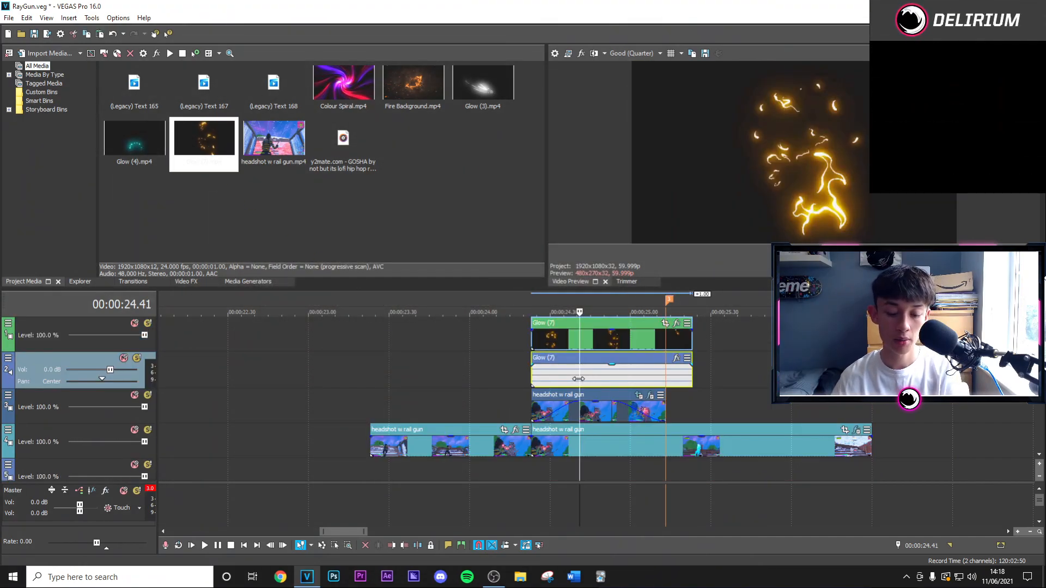
Delete the Glow (7) audio event and its leftover audio track.
{"action": "key", "text": "Delete"}
{"action": "left_click", "coordinate": [47, 357]}
{"action": "key", "text": "Delete"}
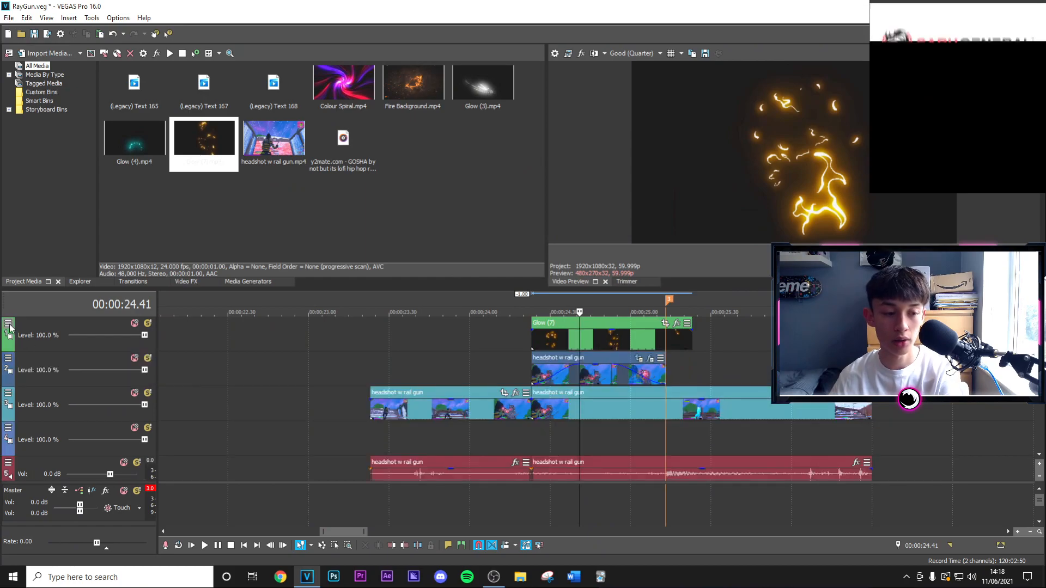
Set the compositing mode of the track holding the Glow (7) clip to Lighten.
{"action": "left_click", "coordinate": [8, 324]}
{"action": "mouse_move", "coordinate": [82, 397]}
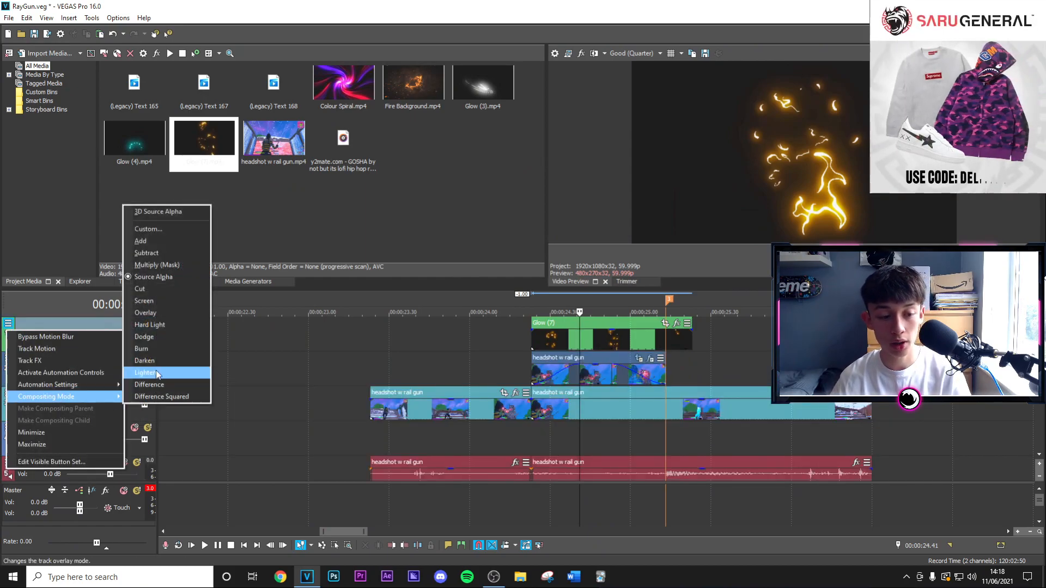
{"action": "left_click", "coordinate": [181, 375]}
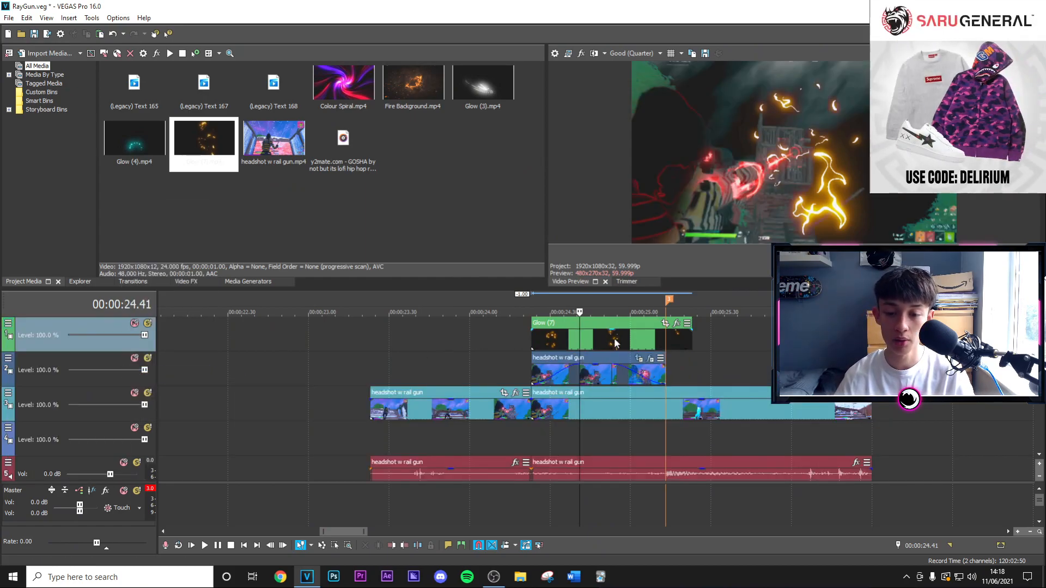
Open Pan/Crop for the Glow (7) clip and enlarge its crop frame to 3,794.8 by 2,134.6 to shrink the glow.
{"action": "left_click", "coordinate": [598, 339]}
{"action": "left_click", "coordinate": [664, 323]}
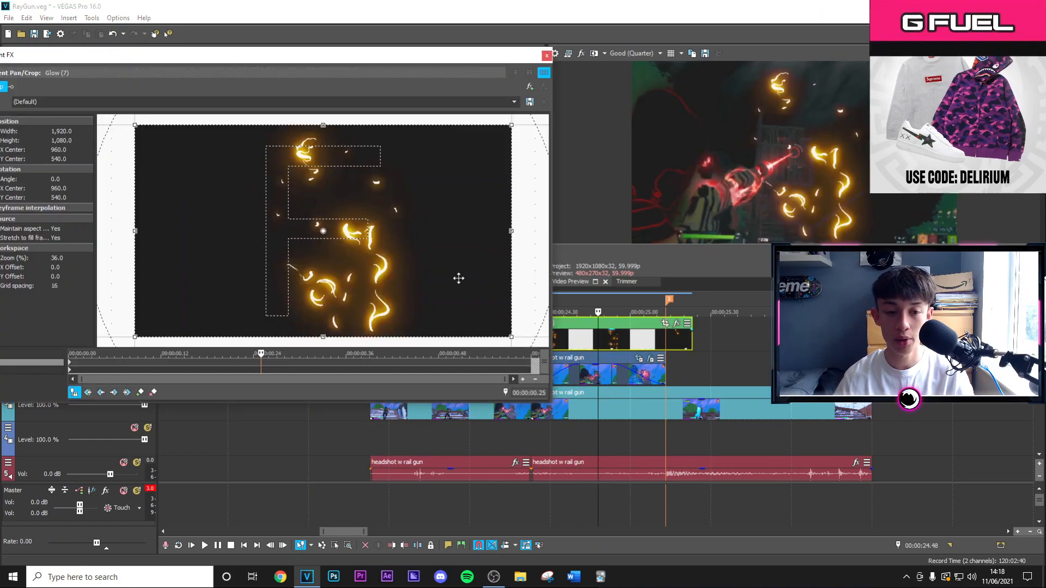
{"action": "mouse_move", "coordinate": [171, 157]}
{"action": "left_mouse_down"}
{"action": "mouse_move", "coordinate": [143, 141]}
{"action": "mouse_move", "coordinate": [173, 144]}
{"action": "mouse_move", "coordinate": [157, 144]}
{"action": "left_mouse_up"}
{"action": "left_click_drag", "start_coordinate": [367, 201], "coordinate": [380, 218]}
{"action": "scroll", "coordinate": [378, 218], "scroll_direction": "down", "scroll_amount": 3}
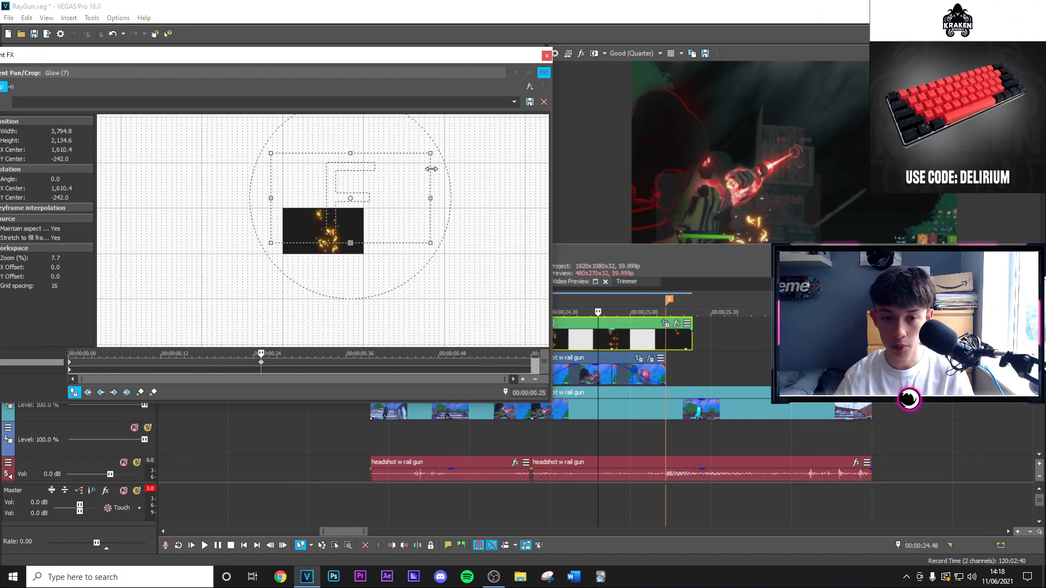
Rotate the Glow (7) crop frame to 259.0 degrees and centre it at X 689.5, Y 186.7 so the glow sits on the gun.
{"action": "left_click_drag", "start_coordinate": [411, 138], "coordinate": [516, 219]}
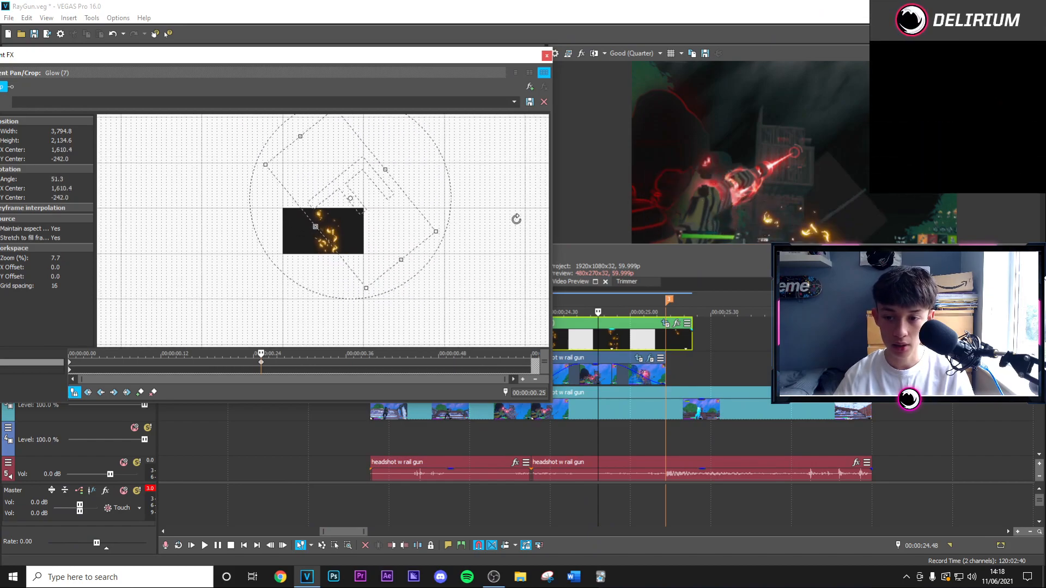
{"action": "left_click_drag", "start_coordinate": [358, 423], "coordinate": [2, 2]}
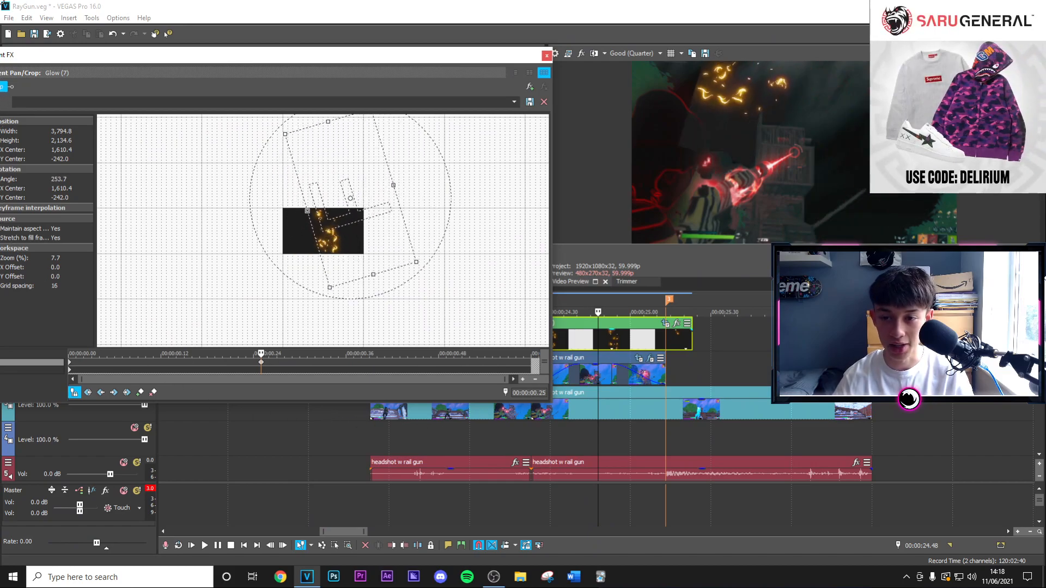
{"action": "scroll", "coordinate": [392, 133], "scroll_direction": "down", "scroll_amount": 1}
{"action": "scroll", "coordinate": [399, 136], "scroll_direction": "down", "scroll_amount": 1}
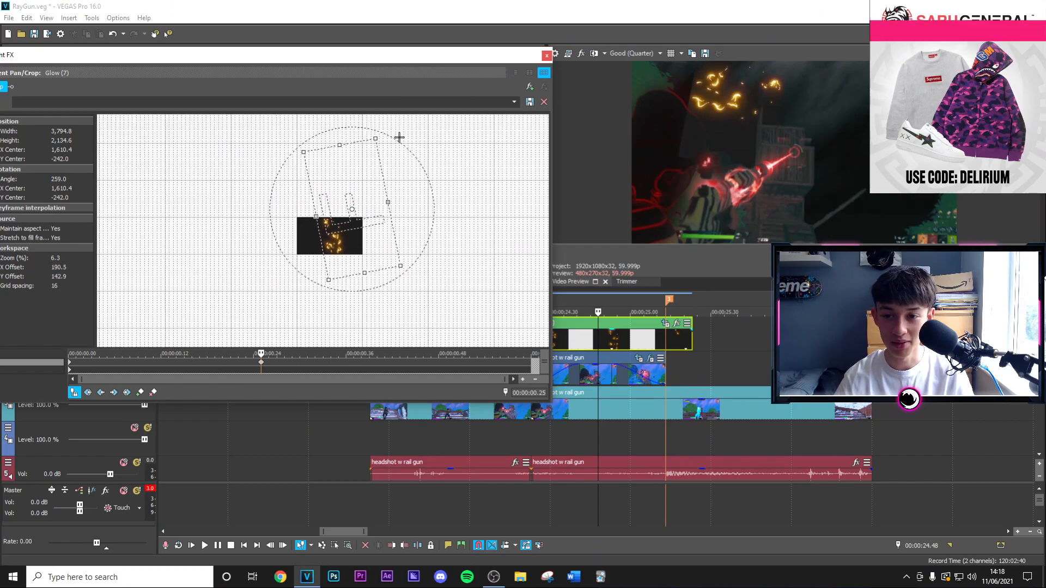
{"action": "left_click_drag", "start_coordinate": [364, 175], "coordinate": [328, 194]}
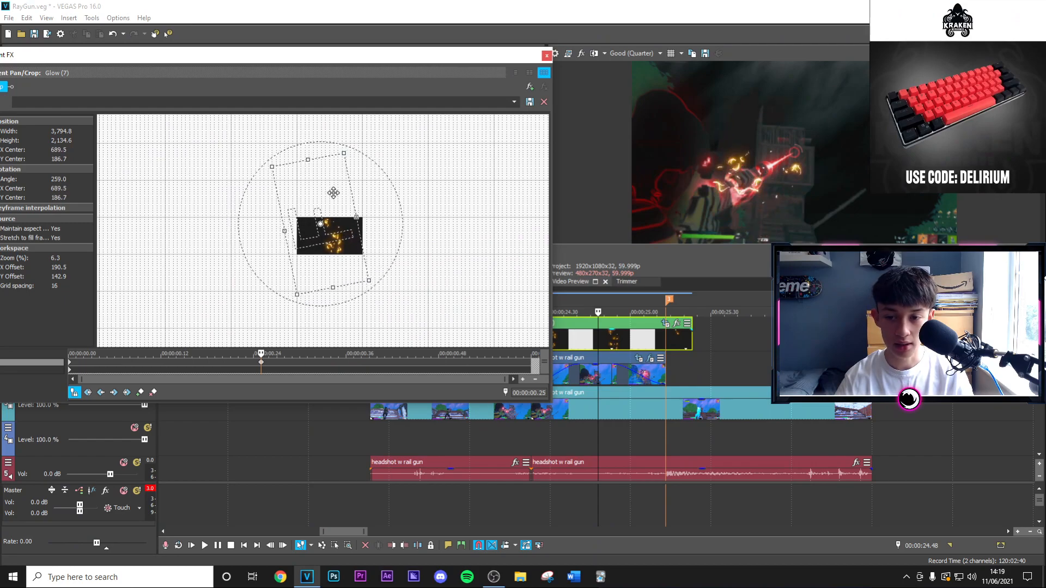
{"action": "left_click", "coordinate": [547, 55]}
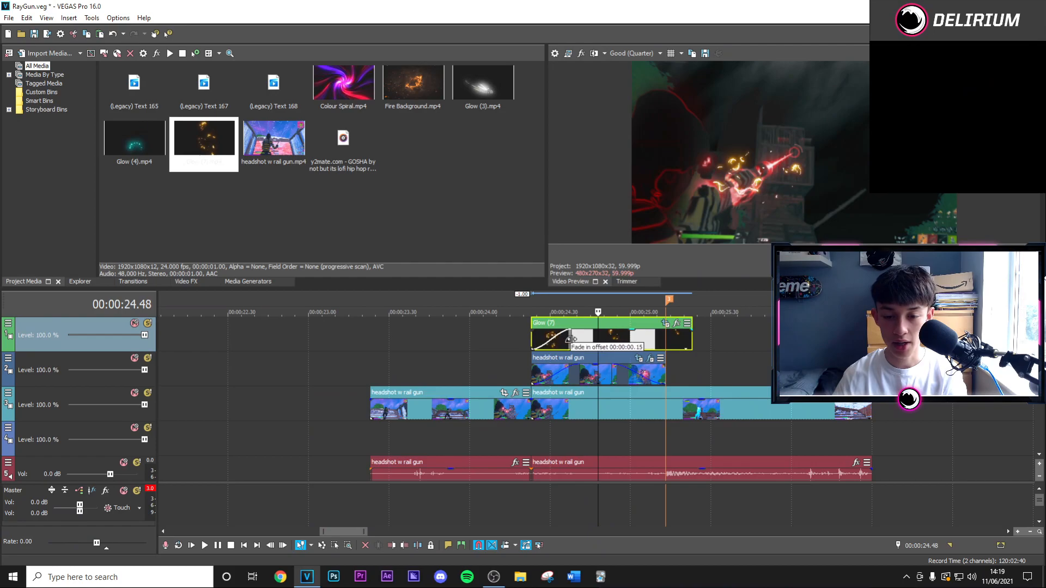
Trim the Glow (7) clip to end at the marker and give it a fade-in and a fade-out.
{"action": "left_click_drag", "start_coordinate": [692, 338], "coordinate": [628, 331]}
Find the S_HueSatBright effect by searching for "hue", apply it to the Glow (7) clip and set its hue shift to 0.823.
{"action": "left_click", "coordinate": [183, 282]}
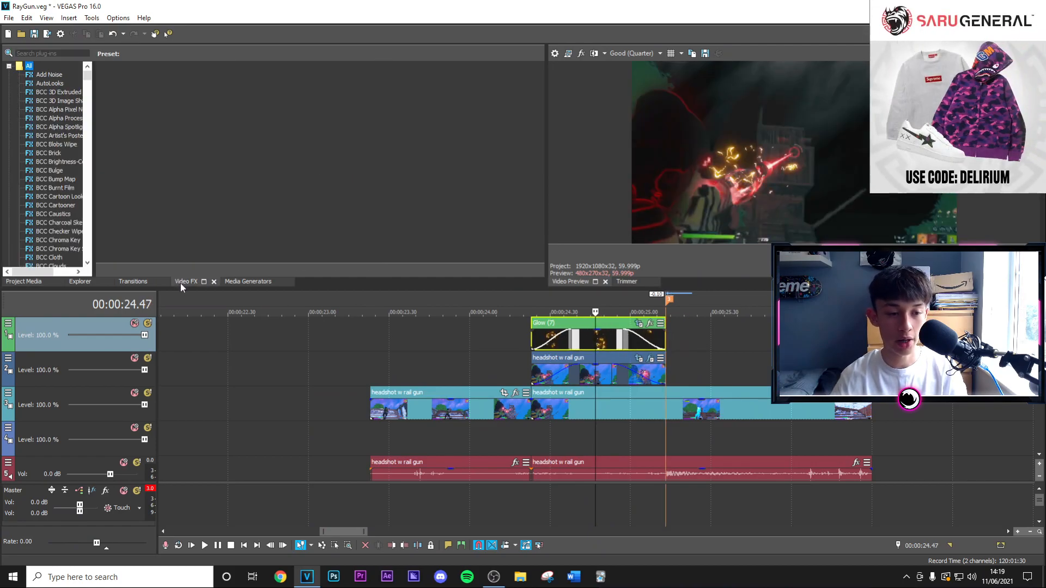
{"action": "left_click", "coordinate": [58, 53]}
{"action": "type", "text": "h"}
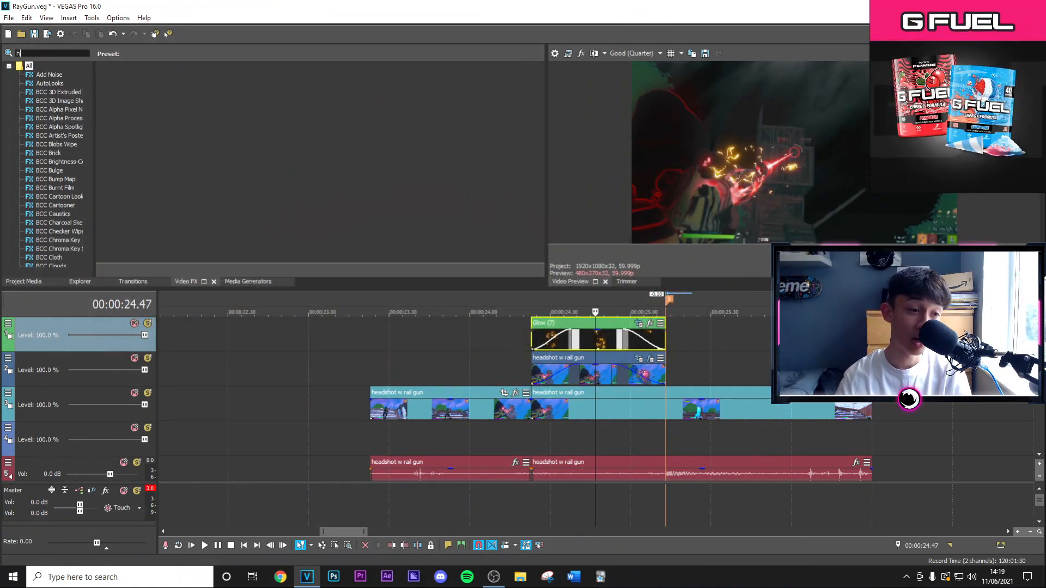
{"action": "type", "text": "u"}
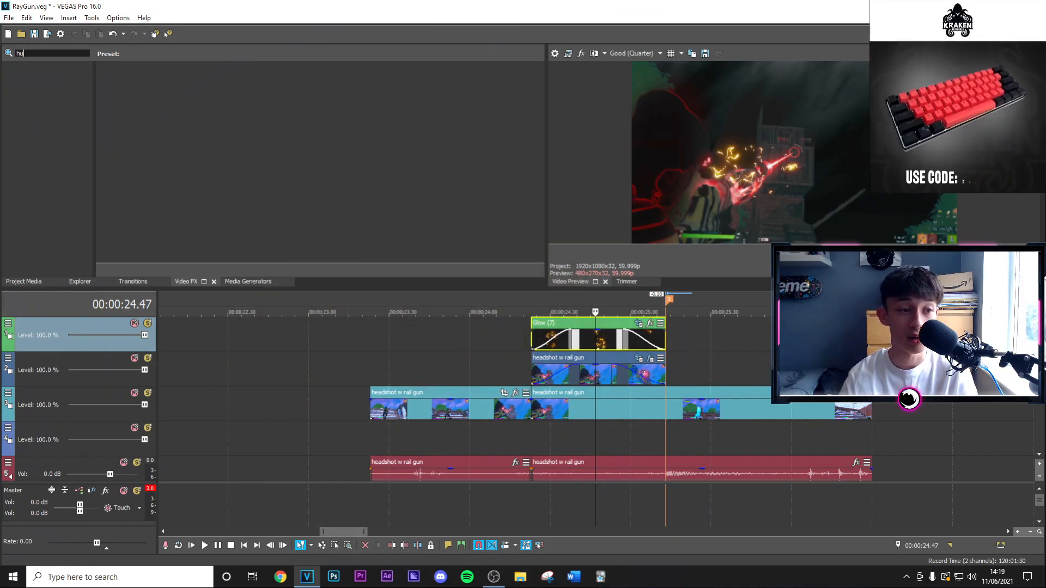
{"action": "type", "text": "e"}
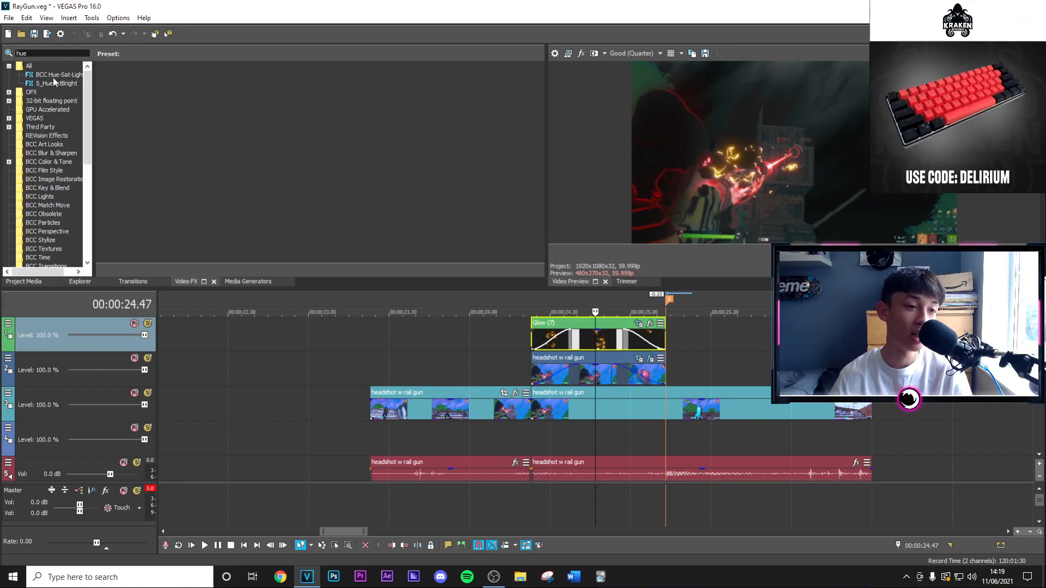
{"action": "left_click", "coordinate": [57, 83]}
{"action": "left_click_drag", "start_coordinate": [566, 340], "coordinate": [568, 341]}
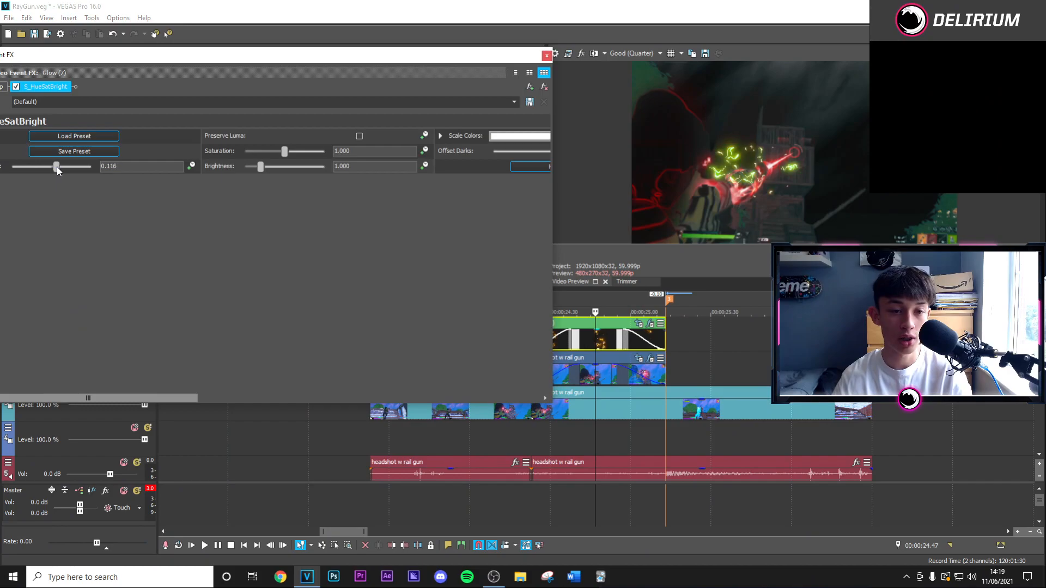
{"action": "left_click_drag", "start_coordinate": [62, 170], "coordinate": [85, 175]}
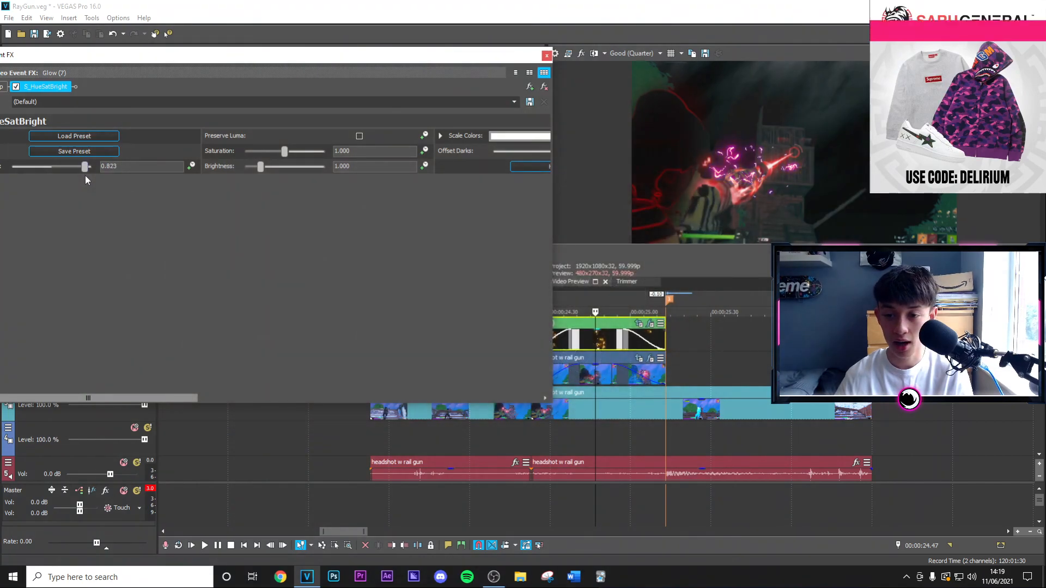
{"action": "left_click", "coordinate": [547, 55]}
Place Fire Background.mp4 on the empty video track below the headshot clip, aligned with the start of the Glow (7) clip.
{"action": "scroll", "coordinate": [577, 374], "scroll_direction": "down", "scroll_amount": 2}
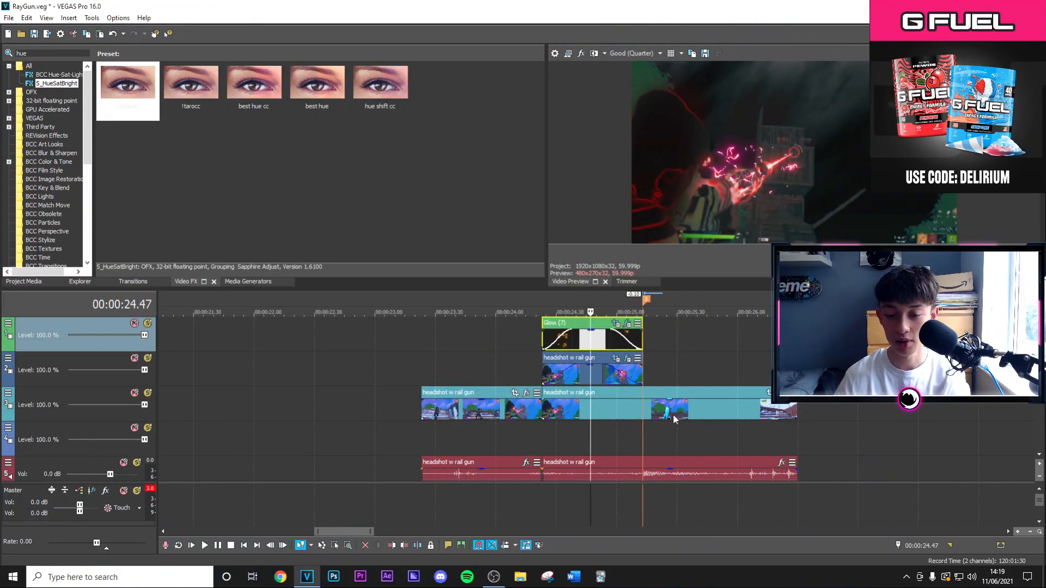
{"action": "left_click", "coordinate": [628, 418]}
{"action": "key", "text": "Right"}
{"action": "key", "text": "Right"}
{"action": "key", "text": "Right"}
{"action": "key", "text": "Right"}
{"action": "key", "text": "Right"}
{"action": "key", "text": "Right"}
{"action": "key", "text": "Right"}
{"action": "key", "text": "Right"}
{"action": "key", "text": "Right"}
{"action": "key", "text": "Right"}
{"action": "key", "text": "Right"}
{"action": "key", "text": "Right"}
{"action": "key", "text": "Right"}
{"action": "key", "text": "Right"}
{"action": "key", "text": "Right"}
{"action": "key", "text": "Right"}
{"action": "key", "text": "Right"}
{"action": "key", "text": "Right"}
{"action": "key", "text": "Right"}
{"action": "key", "text": "Right"}
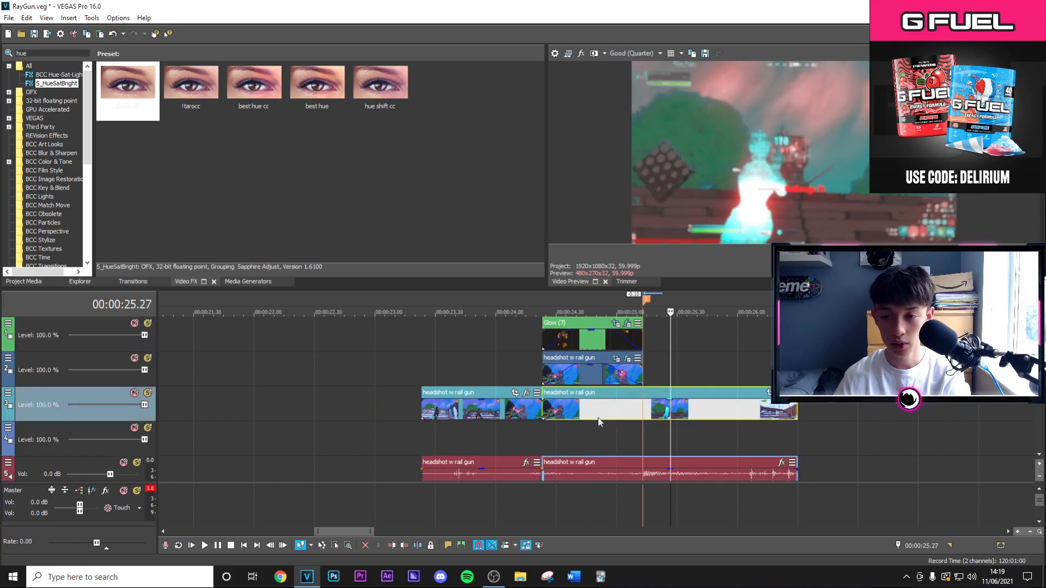
{"action": "left_click", "coordinate": [565, 415]}
{"action": "left_click", "coordinate": [13, 282]}
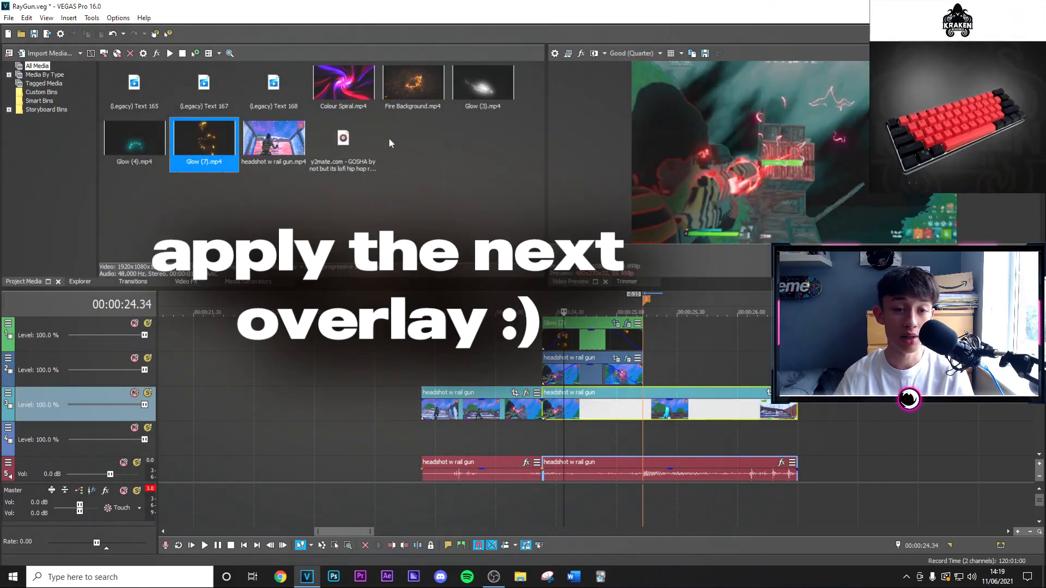
{"action": "left_click_drag", "start_coordinate": [392, 89], "coordinate": [599, 330]}
{"action": "left_click_drag", "start_coordinate": [556, 450], "coordinate": [556, 450]}
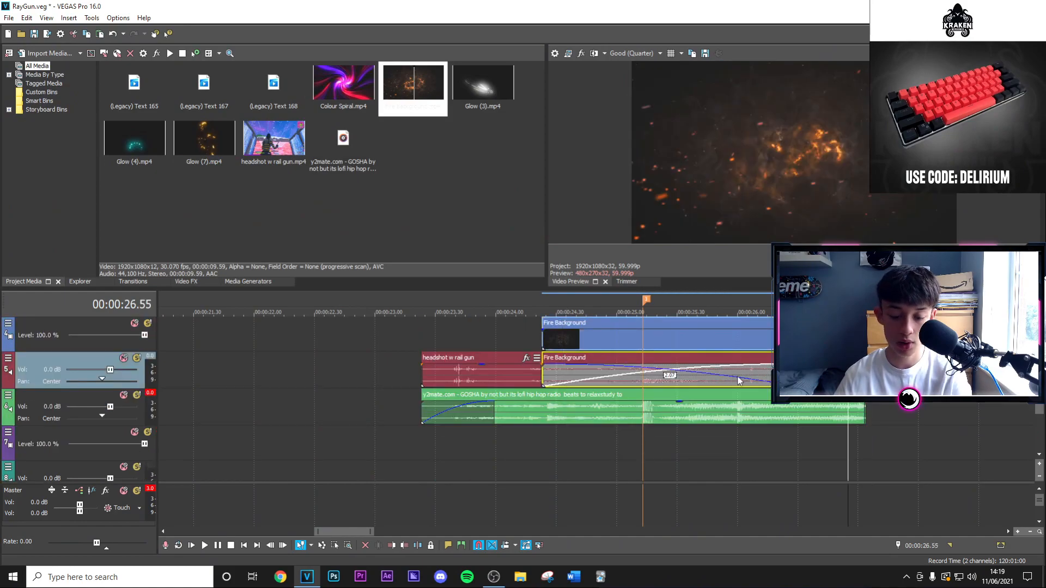
Ungroup the Fire Background clip and delete its audio event.
{"action": "key", "text": "u"}
{"action": "left_click", "coordinate": [824, 377]}
{"action": "key", "text": "Delete"}
Split the Fire Background clip at 00:00:29.00, delete the part before it and move the rest back to the original start.
{"action": "scroll", "coordinate": [495, 368], "scroll_direction": "down", "scroll_amount": 6}
{"action": "scroll", "coordinate": [495, 368], "scroll_direction": "up", "scroll_amount": 8}
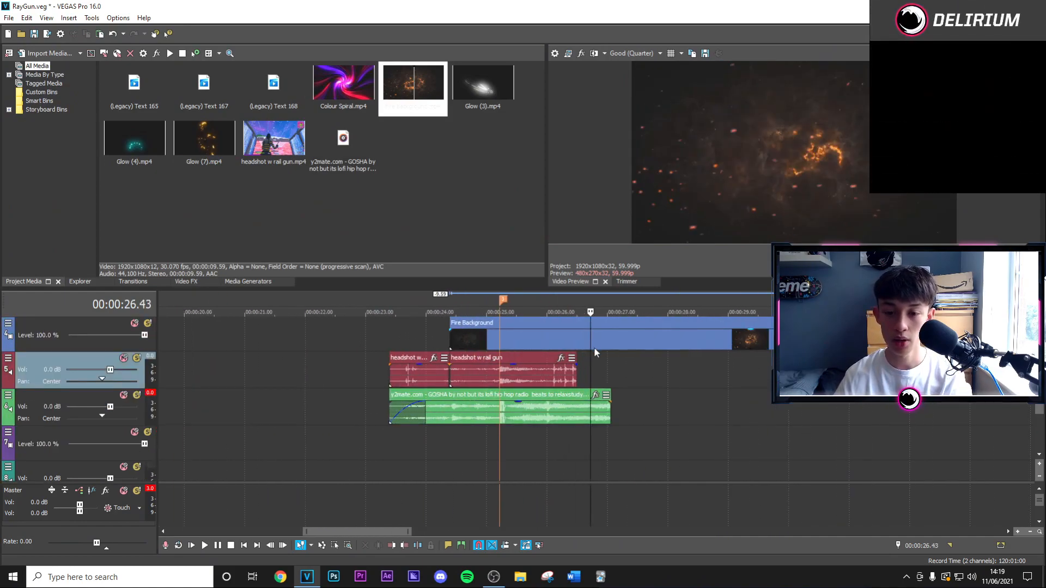
{"action": "left_click", "coordinate": [603, 342]}
{"action": "left_click", "coordinate": [753, 341]}
{"action": "key", "text": "Right"}
{"action": "key", "text": "Right"}
{"action": "key", "text": "Right"}
{"action": "key", "text": "Right"}
{"action": "key", "text": "Right"}
{"action": "key", "text": "Right"}
{"action": "key", "text": "Right"}
{"action": "key", "text": "Right"}
{"action": "key", "text": "Right"}
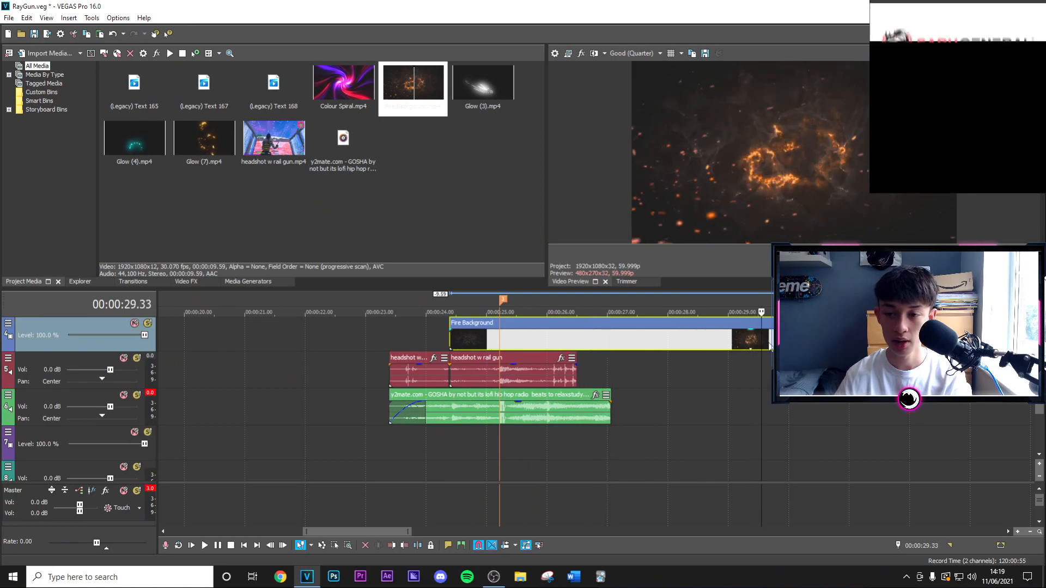
{"action": "key", "text": "Left"}
{"action": "key", "text": "Left"}
{"action": "key", "text": "Left"}
{"action": "key", "text": "Left"}
{"action": "right_click", "coordinate": [782, 341]}
{"action": "left_click", "coordinate": [805, 329]}
{"action": "left_click", "coordinate": [729, 346]}
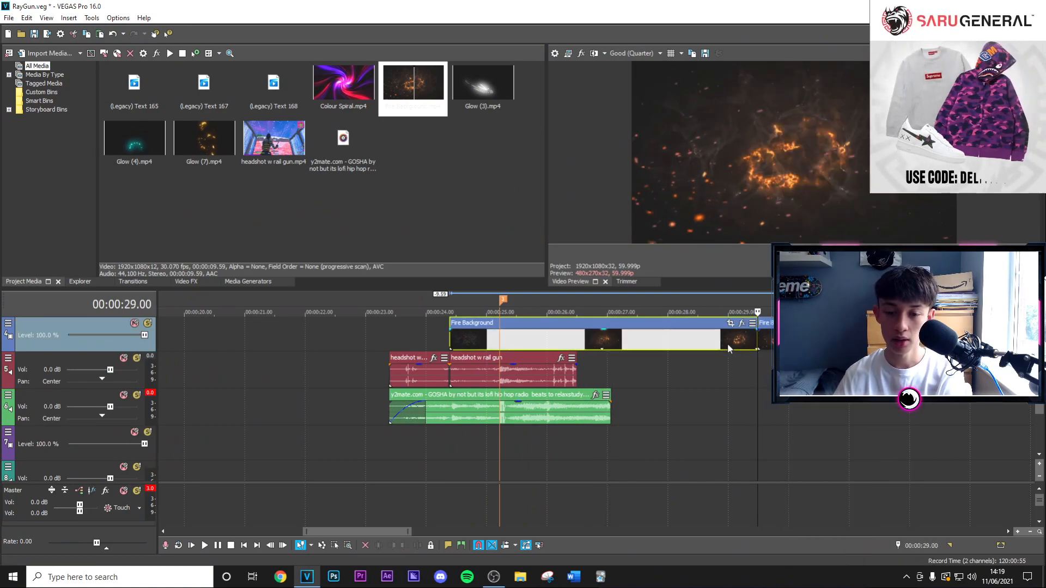
{"action": "key", "text": "Delete"}
{"action": "left_click_drag", "start_coordinate": [782, 343], "coordinate": [477, 343]}
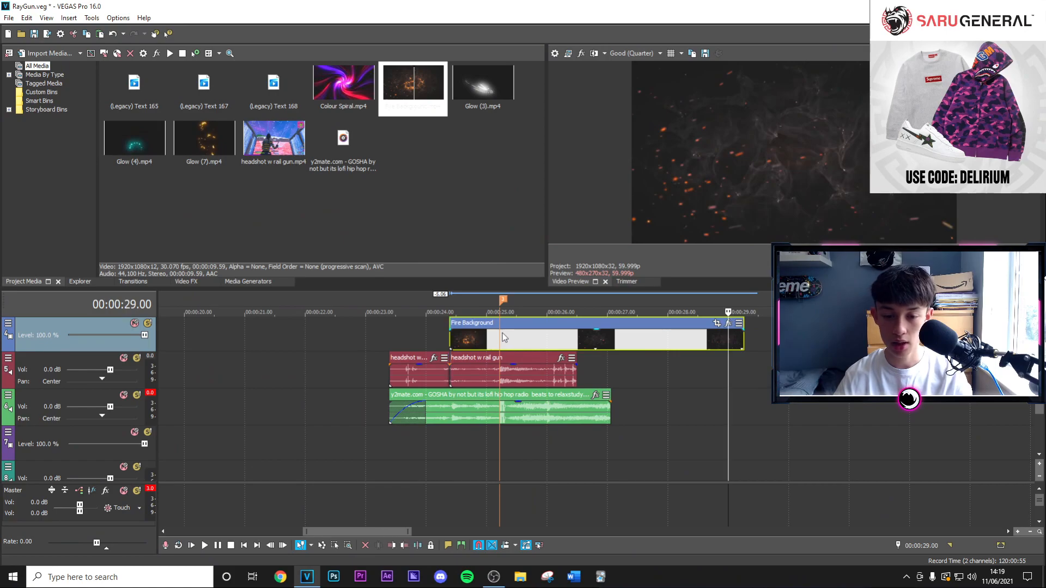
Trim off the Fire Background clip after the 00:00:25.13 marker and give the remaining piece a fade-in and a fade-out.
{"action": "left_click", "coordinate": [502, 332]}
{"action": "key", "text": "Delete"}
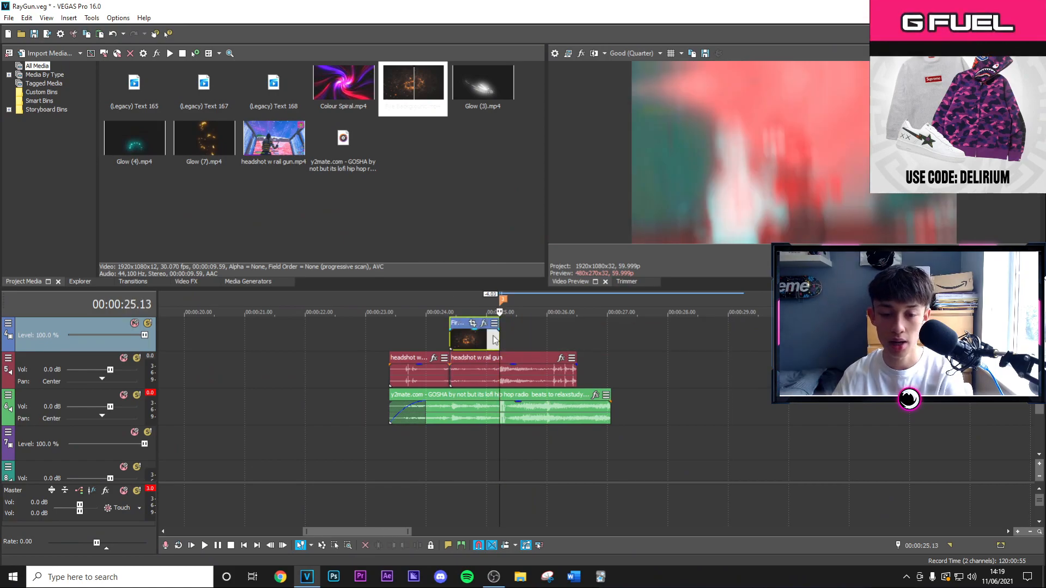
{"action": "left_click", "coordinate": [492, 337]}
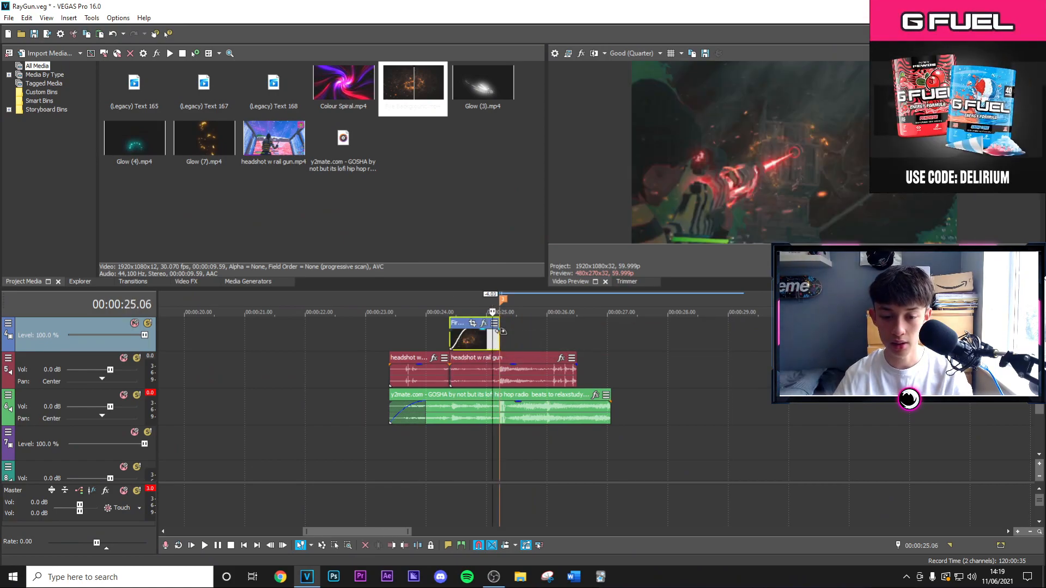
{"action": "left_click", "coordinate": [475, 339]}
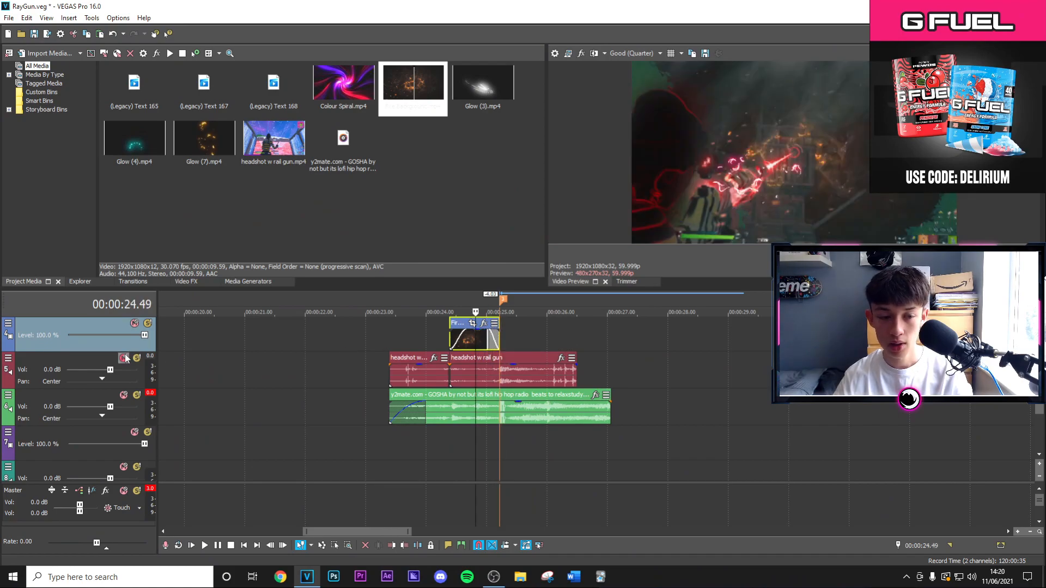
Set the Fire Background track's compositing mode to Difference Squared and check the blend on the clip.
{"action": "left_click", "coordinate": [8, 324]}
{"action": "mouse_move", "coordinate": [49, 398]}
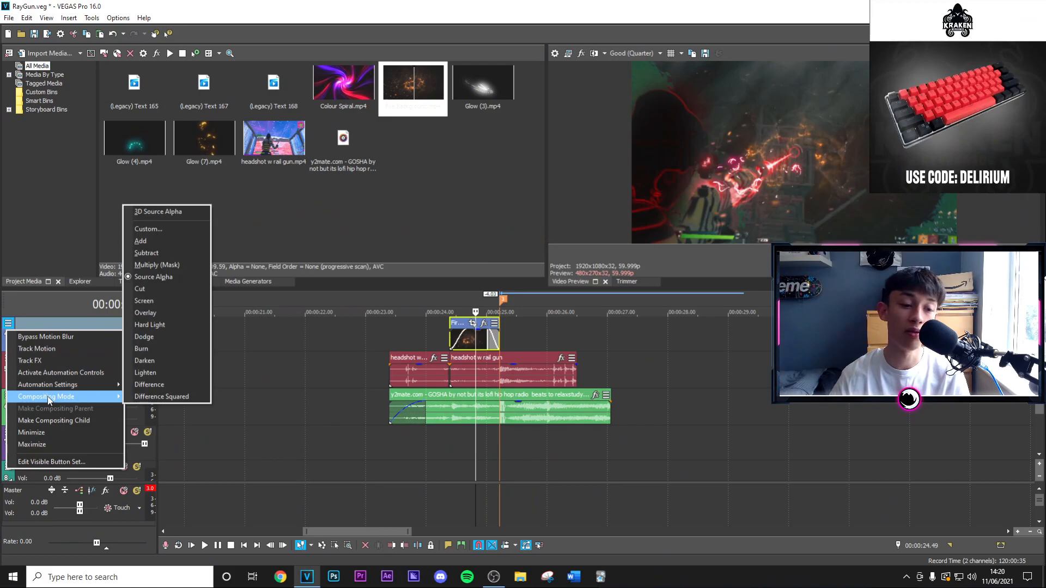
{"action": "left_click", "coordinate": [143, 397]}
{"action": "scroll", "coordinate": [490, 397], "scroll_direction": "up", "scroll_amount": 2}
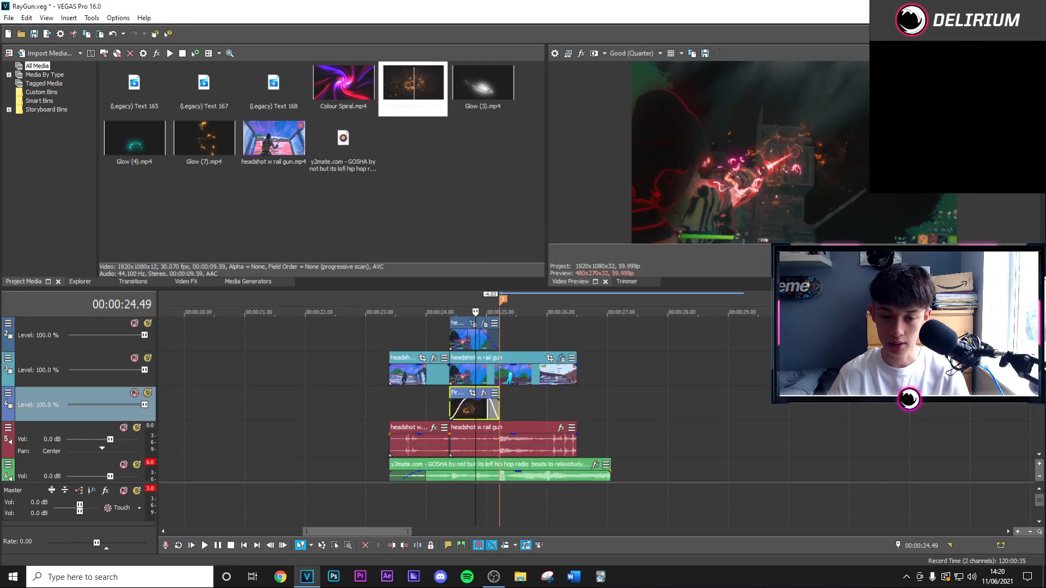
{"action": "scroll", "coordinate": [547, 353], "scroll_direction": "up", "scroll_amount": 5}
{"action": "left_click", "coordinate": [462, 336]}
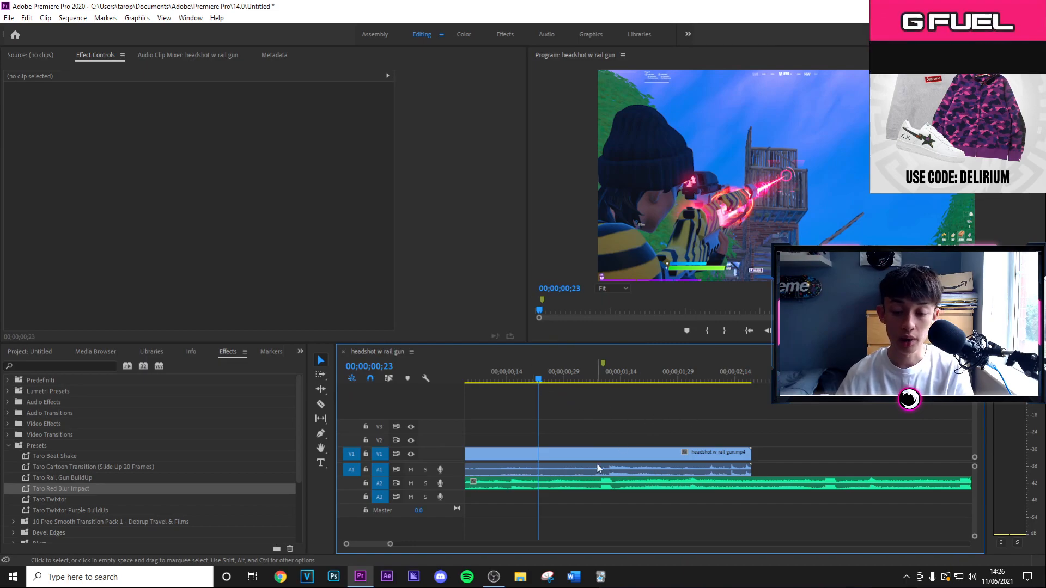
In Premiere Pro, split the headshot w rail gun.mp4 video clip at the marker at 00;00;01;09.
{"action": "left_click_drag", "start_coordinate": [540, 381], "coordinate": [601, 410]}
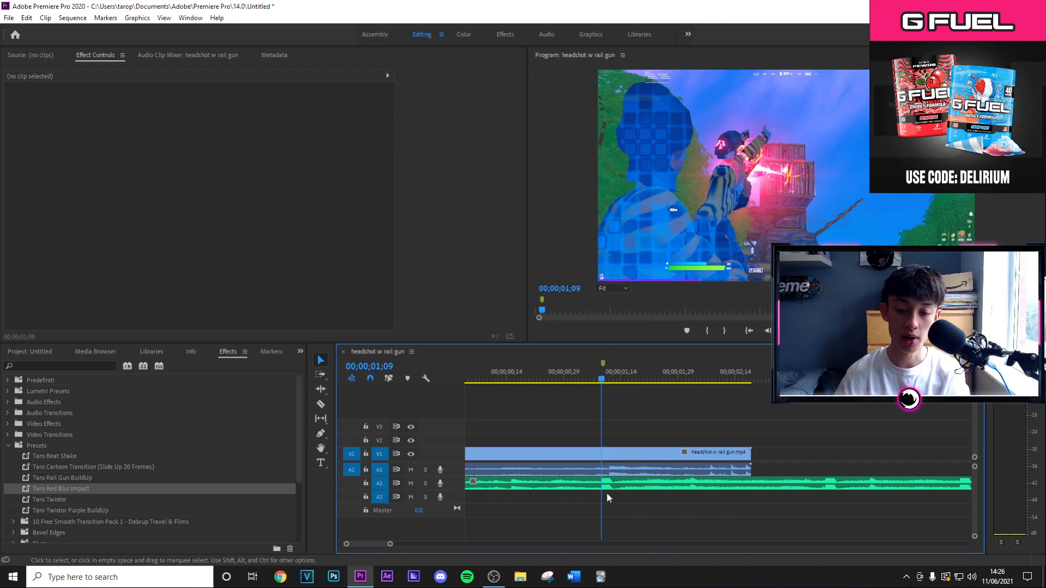
{"action": "left_click", "coordinate": [601, 455]}
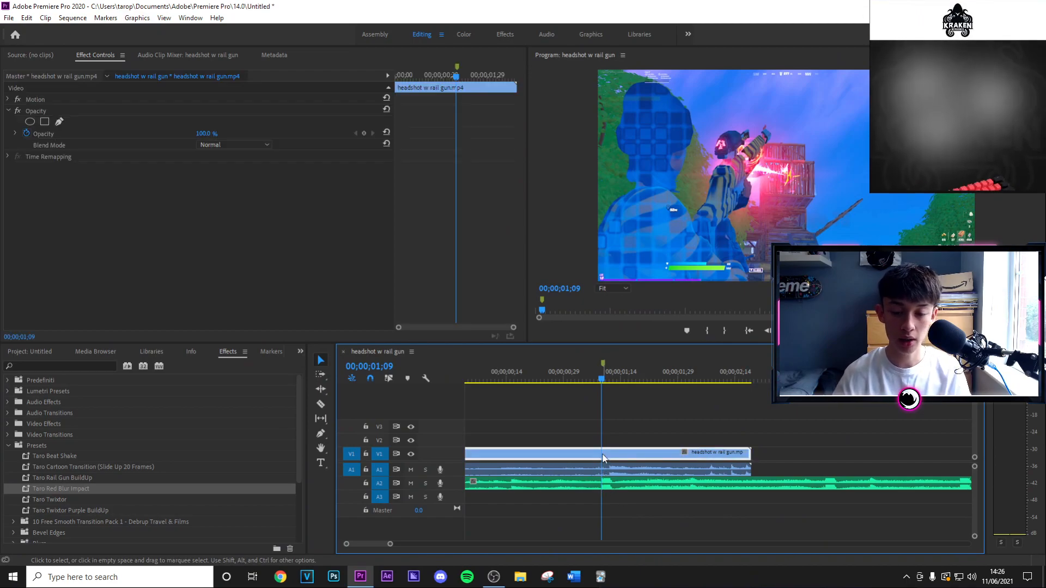
{"action": "key", "text": "ctrl+k"}
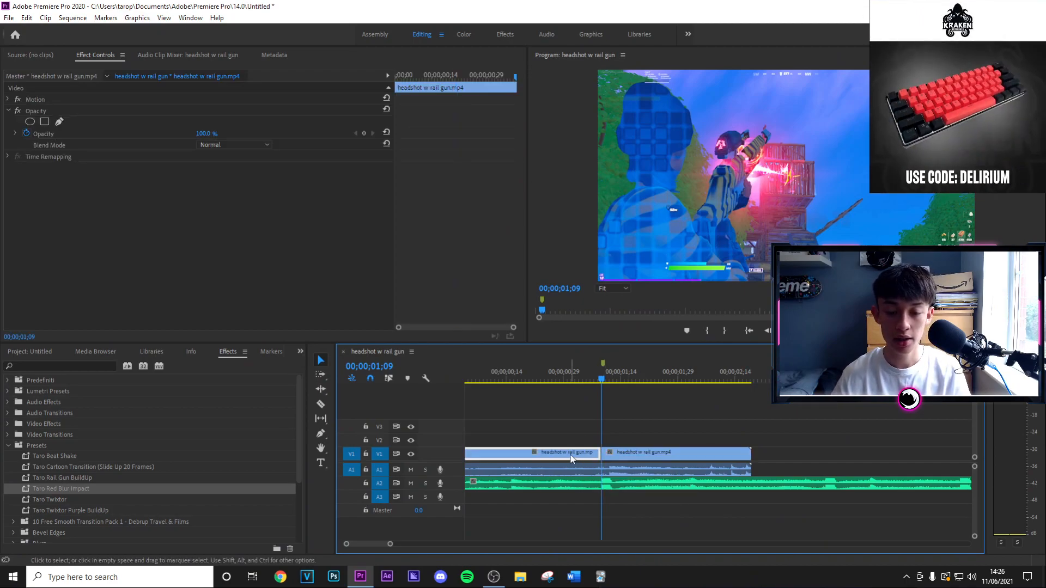
Apply the Taro Rail Gun BuildUp preset to the part of the headshot clip before the cut, with the playhead at 00;00;01;04.
{"action": "left_click_drag", "start_coordinate": [603, 381], "coordinate": [580, 380]}
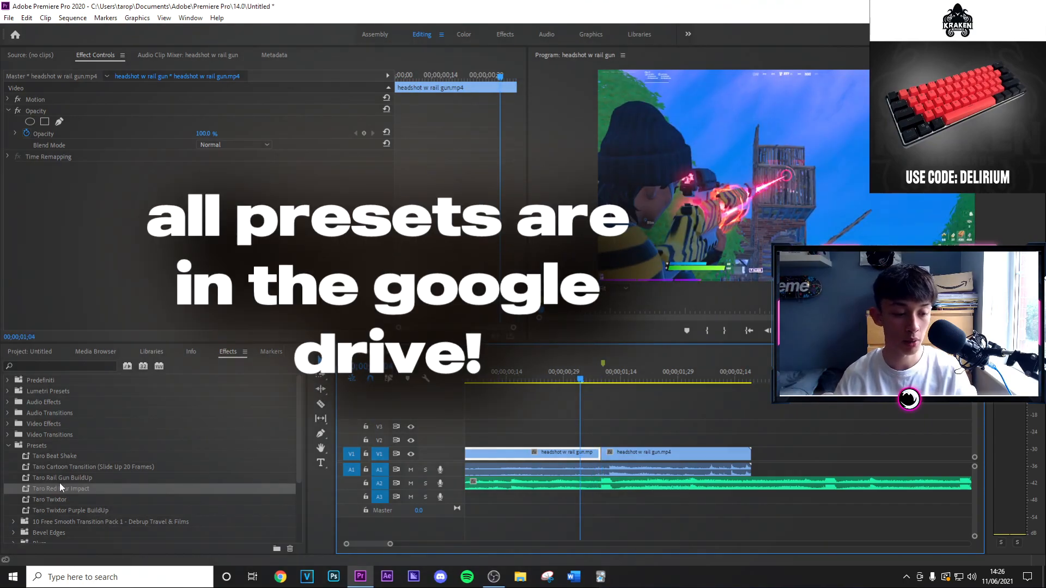
{"action": "left_click", "coordinate": [64, 479]}
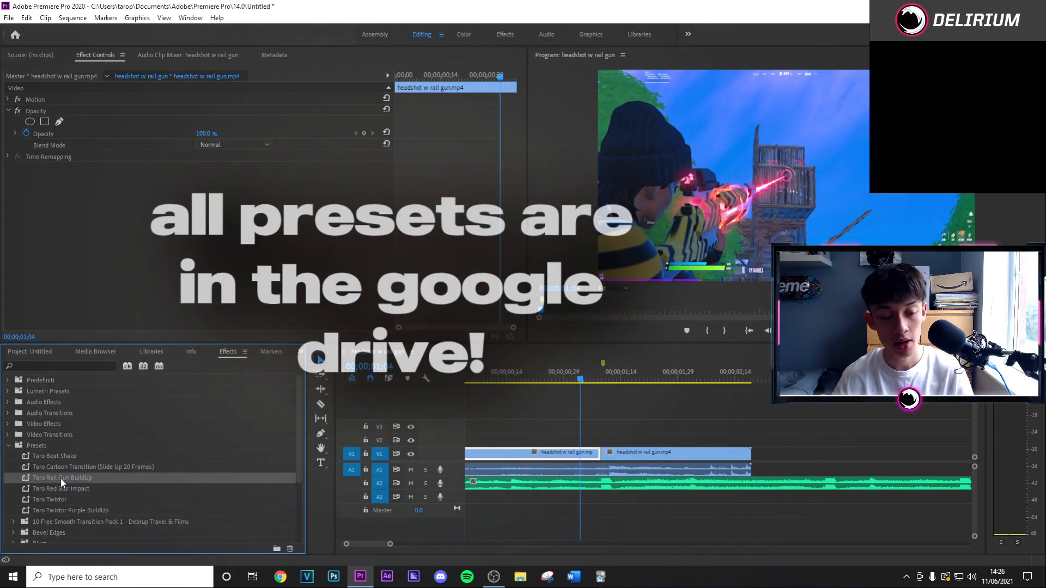
{"action": "left_click_drag", "start_coordinate": [61, 478], "coordinate": [534, 466]}
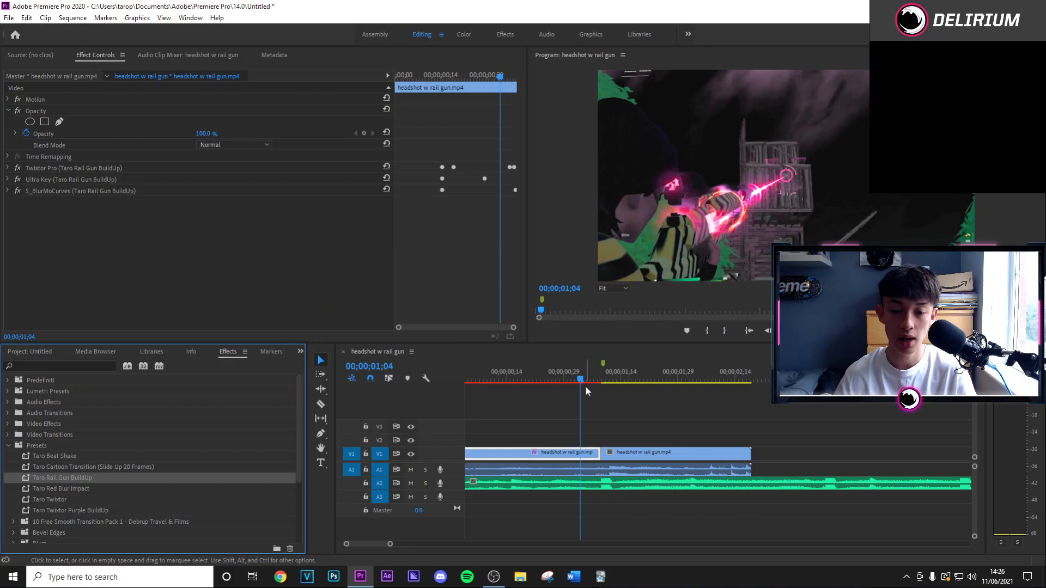
Apply the Taro Red Blur Impact preset to the part of the headshot clip after the cut at 00;00;01;09 and preview it.
{"action": "left_click_drag", "start_coordinate": [578, 381], "coordinate": [569, 381]}
{"action": "key", "text": "space"}
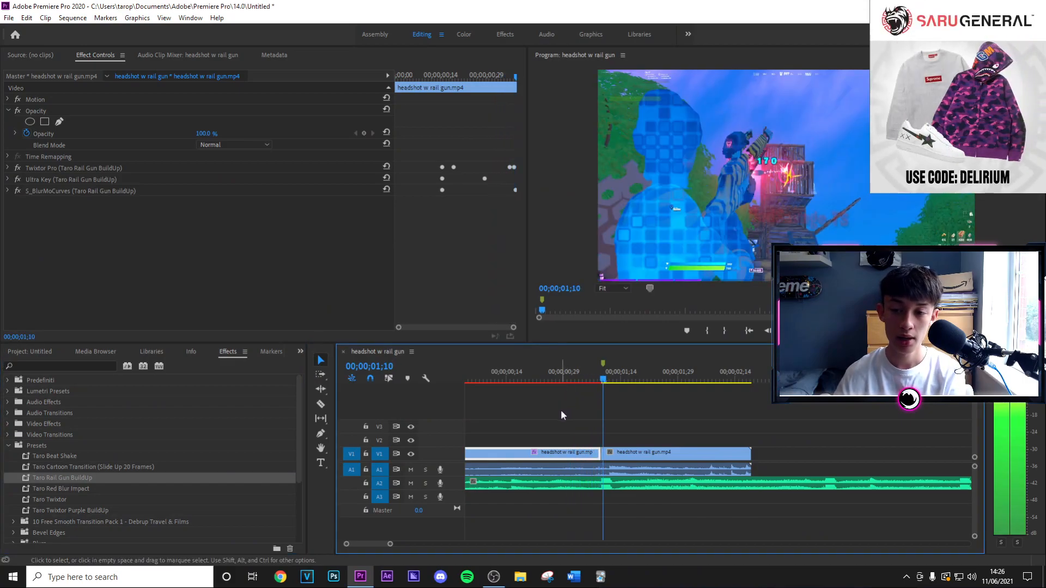
{"action": "key", "text": "Left"}
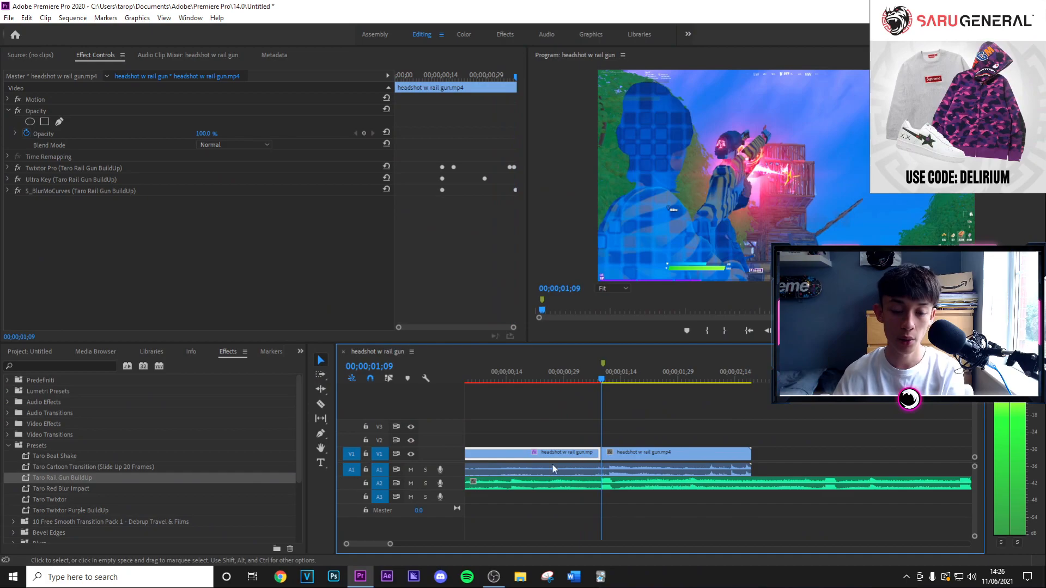
{"action": "left_click", "coordinate": [63, 488]}
{"action": "left_click_drag", "start_coordinate": [58, 491], "coordinate": [543, 487]}
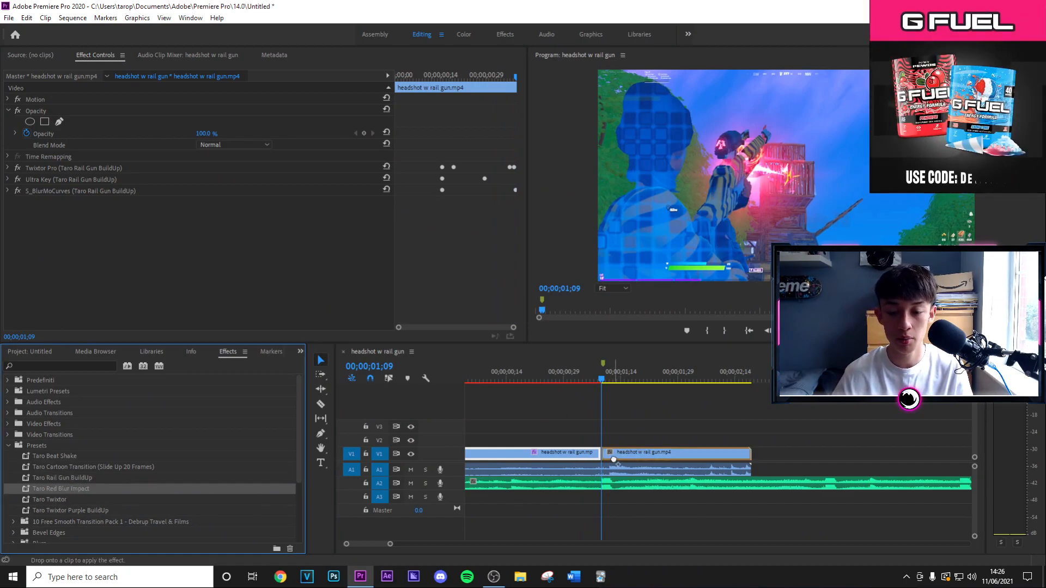
{"action": "left_click_drag", "start_coordinate": [614, 459], "coordinate": [614, 462]}
{"action": "left_click_drag", "start_coordinate": [588, 384], "coordinate": [570, 387]}
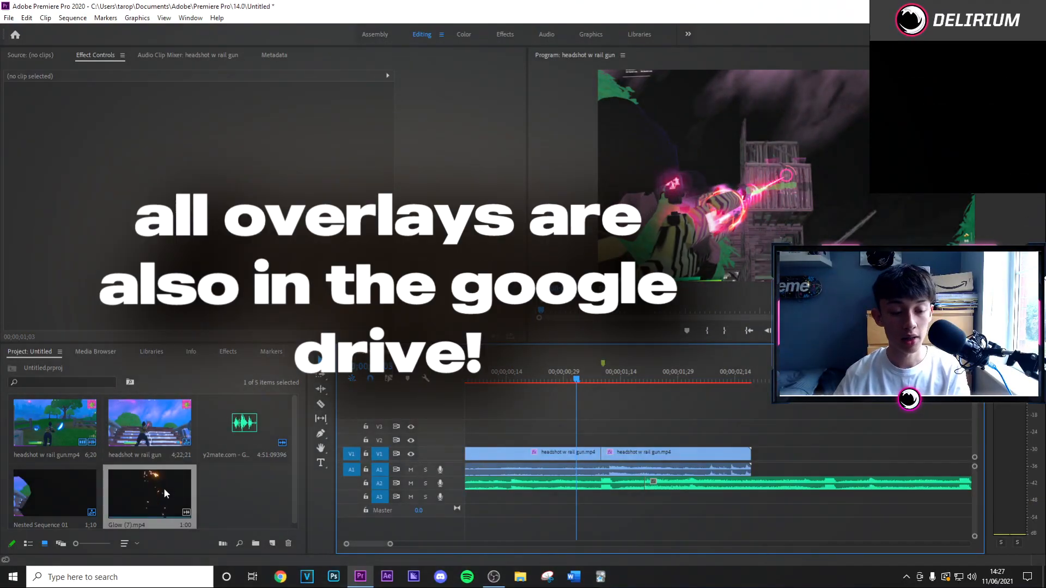
Place Glow (7).mp4 on track V2 ending at the cut, and remove its audio so the music on A2 runs uninterrupted.
{"action": "left_click_drag", "start_coordinate": [163, 488], "coordinate": [489, 446]}
{"action": "left_click", "coordinate": [517, 489]}
{"action": "key", "text": "Delete"}
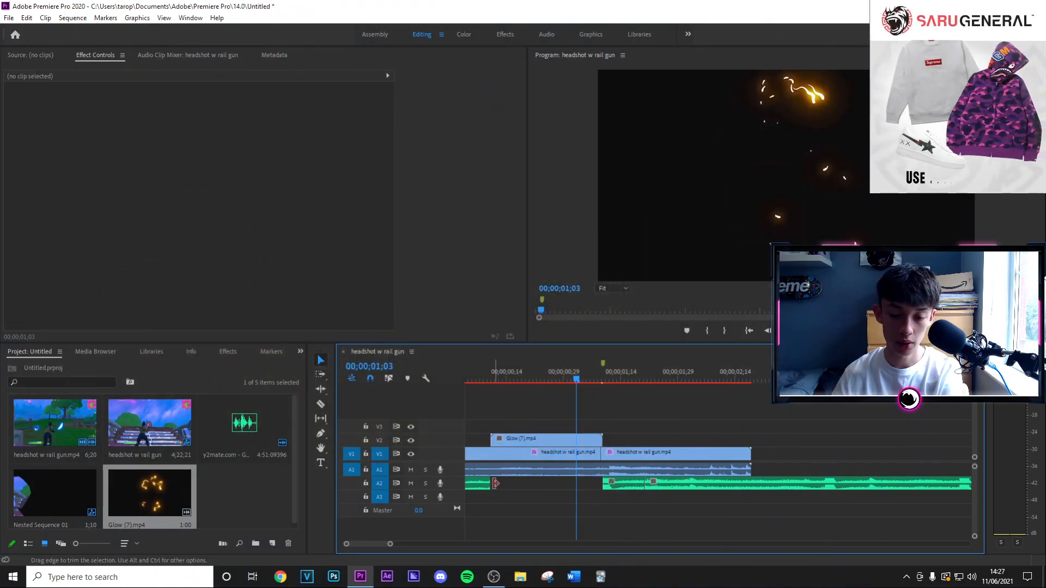
{"action": "left_click_drag", "start_coordinate": [491, 485], "coordinate": [644, 484]}
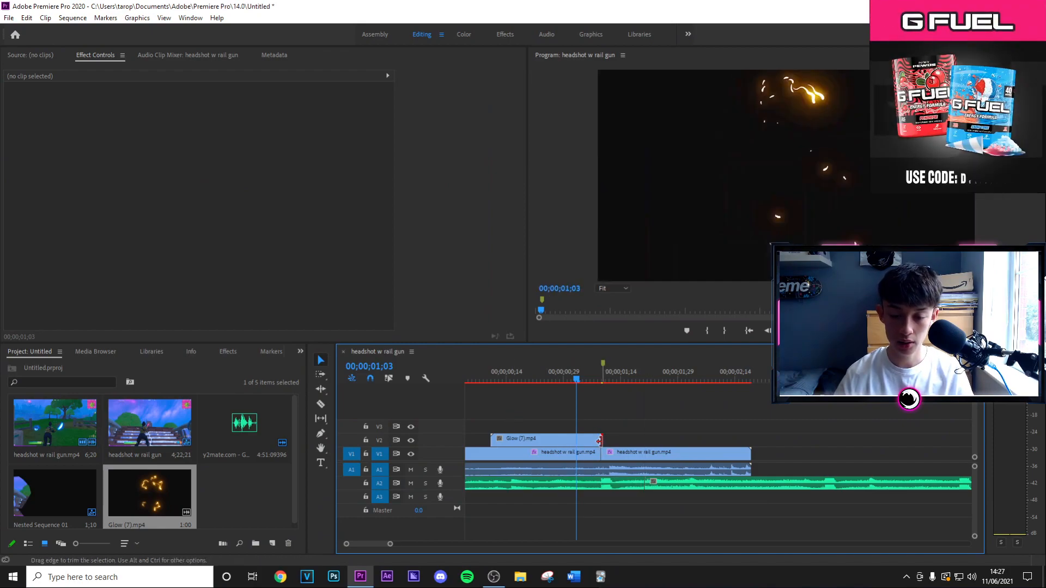
Trim the start of the Glow (7).mp4 clip to roughly half its length and set its blend mode to Lighten.
{"action": "left_click_drag", "start_coordinate": [496, 438], "coordinate": [545, 440]}
{"action": "left_click", "coordinate": [552, 440]}
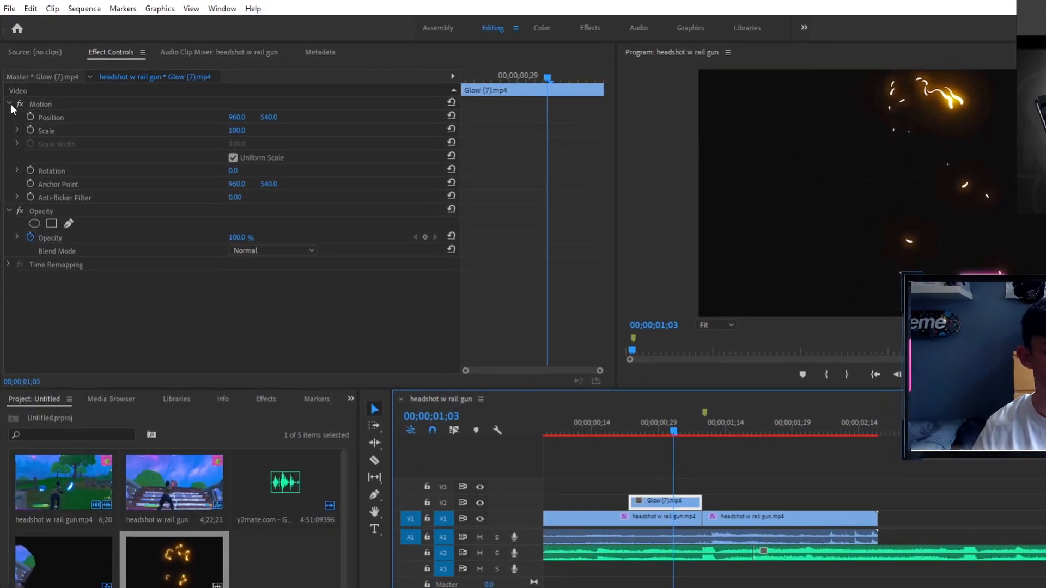
{"action": "left_click", "coordinate": [9, 100]}
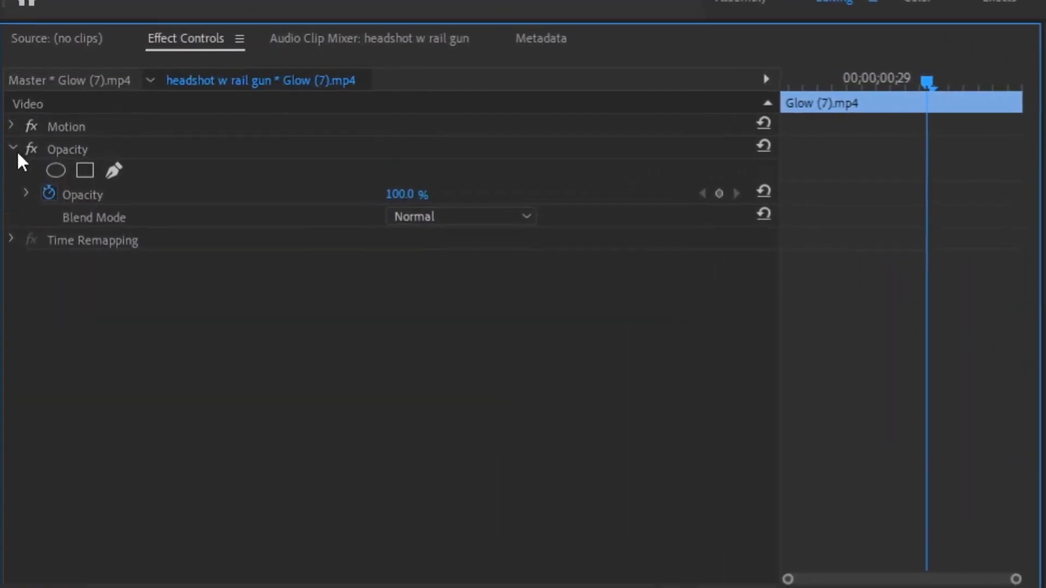
{"action": "left_click", "coordinate": [441, 90]}
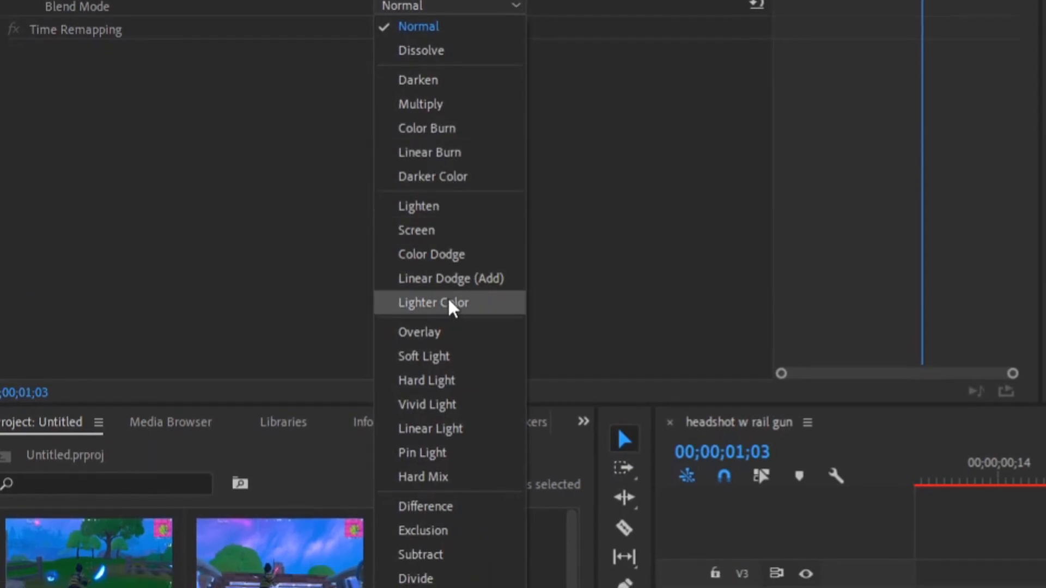
{"action": "left_click", "coordinate": [417, 283]}
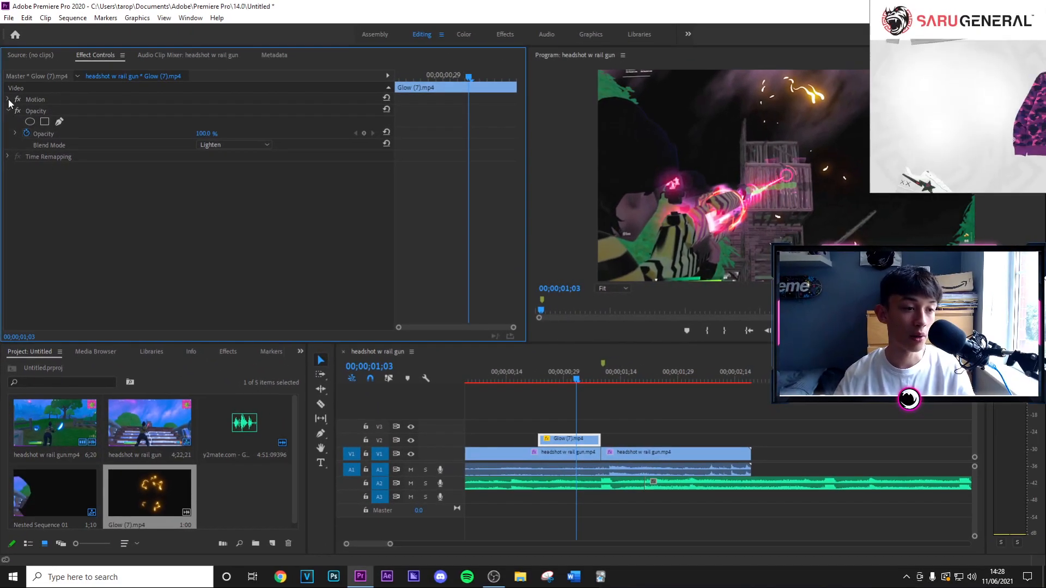
Scale the glow overlay to about 44.7, rotate it 74° and move it over the rail gun at about 527.2, 720.5.
{"action": "left_click", "coordinate": [6, 78]}
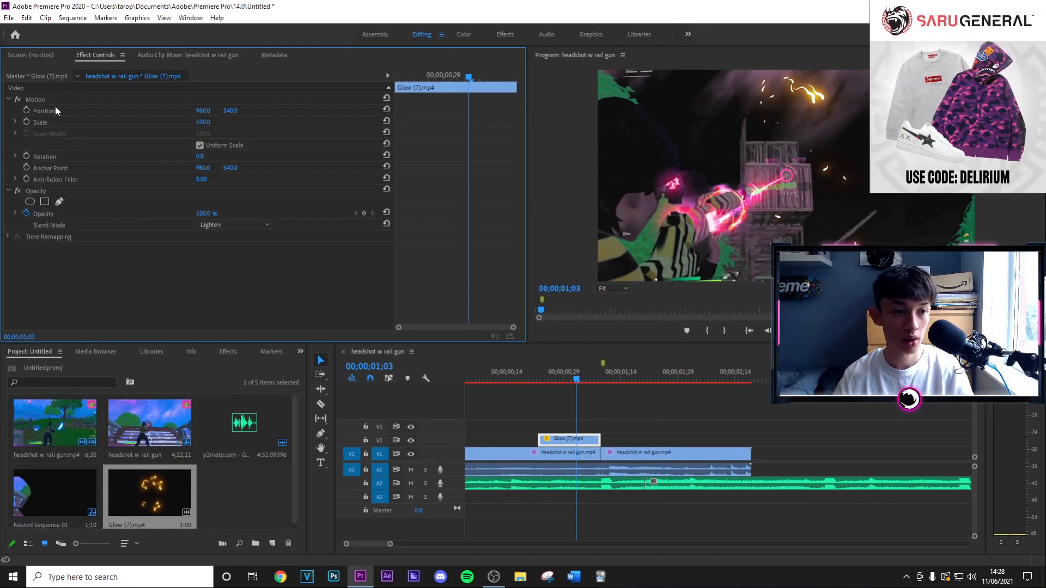
{"action": "left_click_drag", "start_coordinate": [597, 70], "coordinate": [662, 136]}
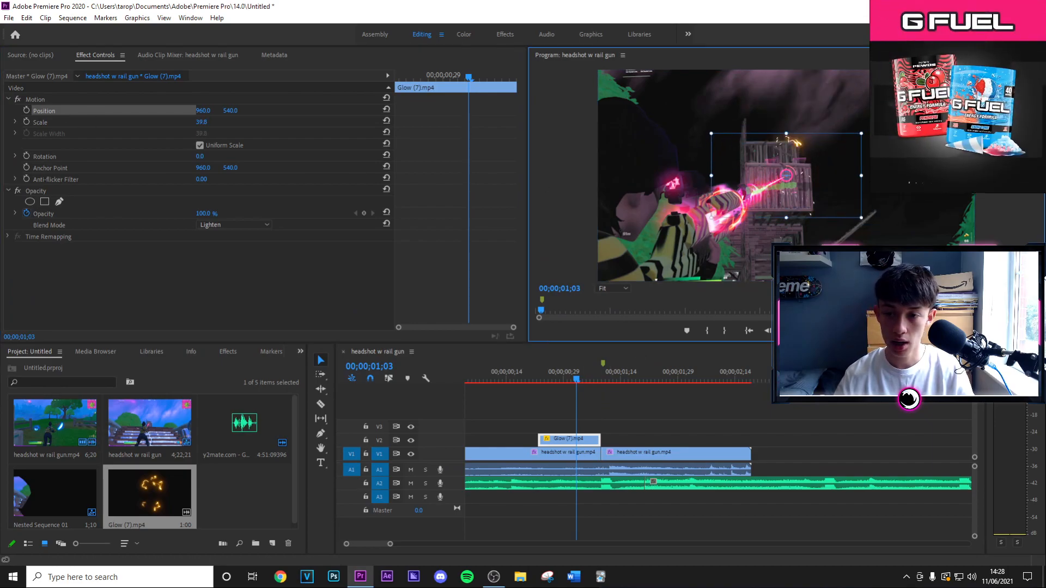
{"action": "left_click_drag", "start_coordinate": [870, 123], "coordinate": [857, 240]}
{"action": "left_click_drag", "start_coordinate": [789, 190], "coordinate": [710, 226]}
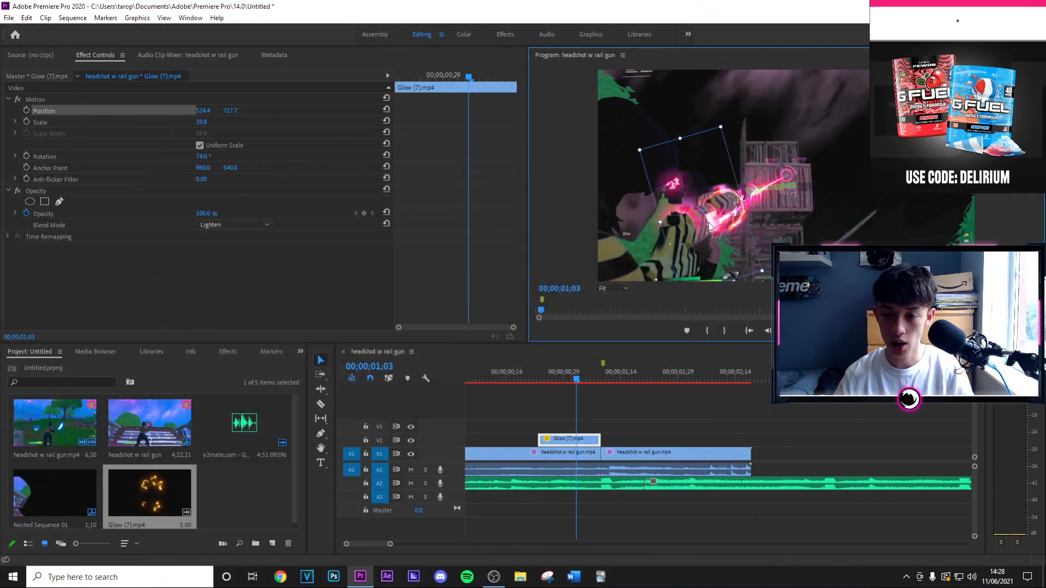
{"action": "left_click_drag", "start_coordinate": [720, 127], "coordinate": [724, 116]}
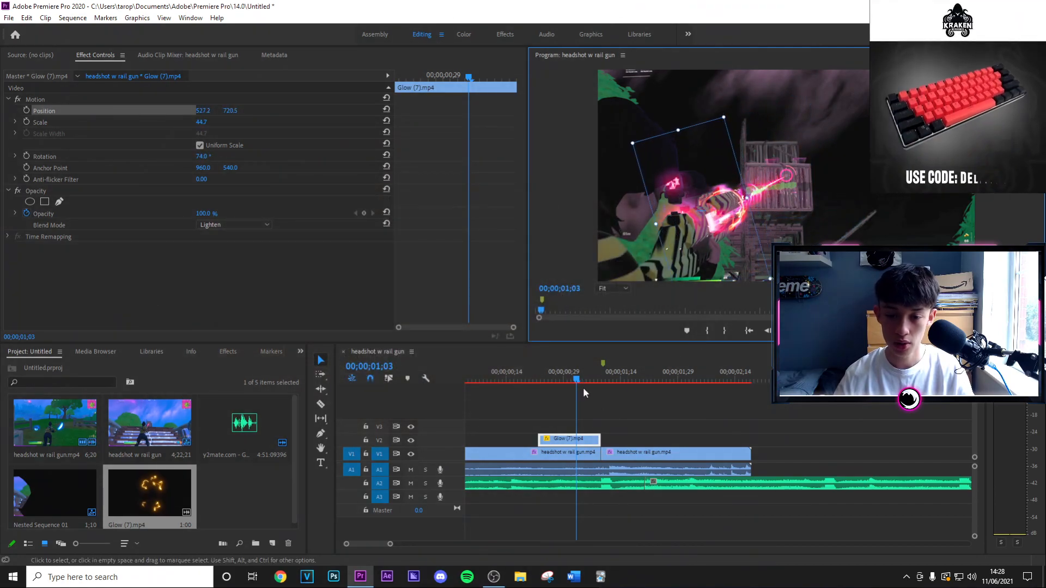
Shift the Glow (7).mp4 clip slightly so that it ends at the cut, and preview the overlay through the impact.
{"action": "left_click", "coordinate": [575, 380]}
{"action": "mouse_move", "coordinate": [575, 380]}
{"action": "left_mouse_down"}
{"action": "mouse_move", "coordinate": [536, 384]}
{"action": "mouse_move", "coordinate": [595, 383]}
{"action": "mouse_move", "coordinate": [569, 389]}
{"action": "left_mouse_up"}
{"action": "mouse_move", "coordinate": [601, 443]}
{"action": "left_mouse_down"}
{"action": "mouse_move", "coordinate": [632, 443]}
{"action": "mouse_move", "coordinate": [541, 439]}
{"action": "mouse_move", "coordinate": [598, 439]}
{"action": "left_mouse_up"}
{"action": "left_click_drag", "start_coordinate": [569, 379], "coordinate": [635, 388]}
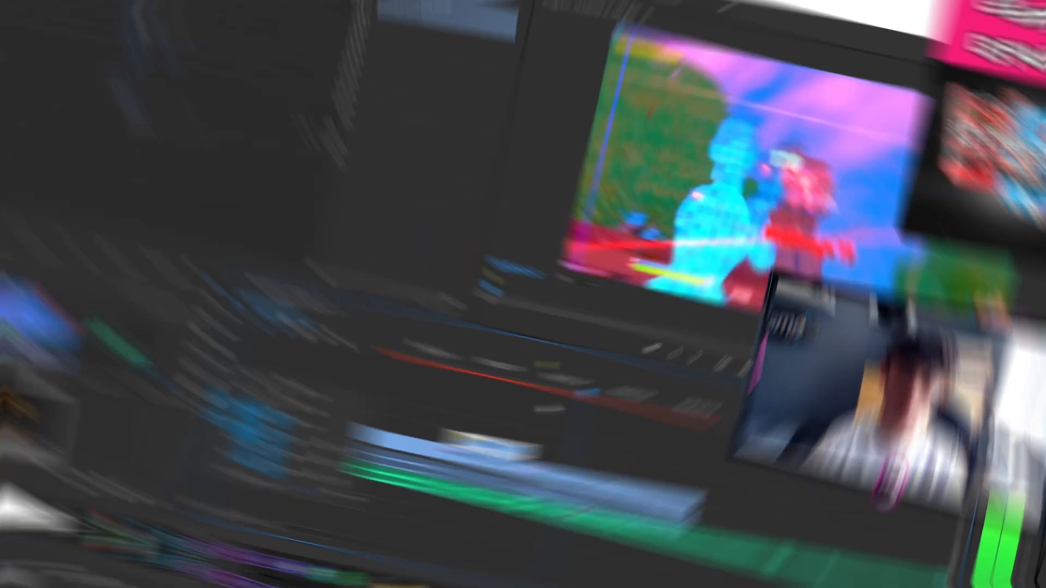
Add the default Cross Dissolve to the start of the Glow (7).mp4 clip, shorten the transition and preview the fade-in.
{"action": "right_click", "coordinate": [543, 439]}
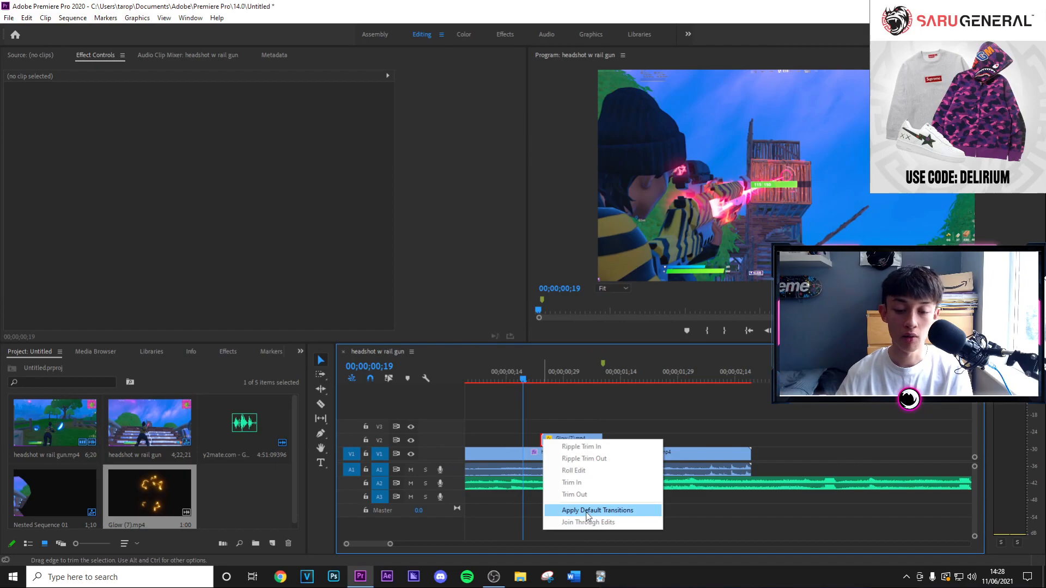
{"action": "left_click", "coordinate": [587, 512]}
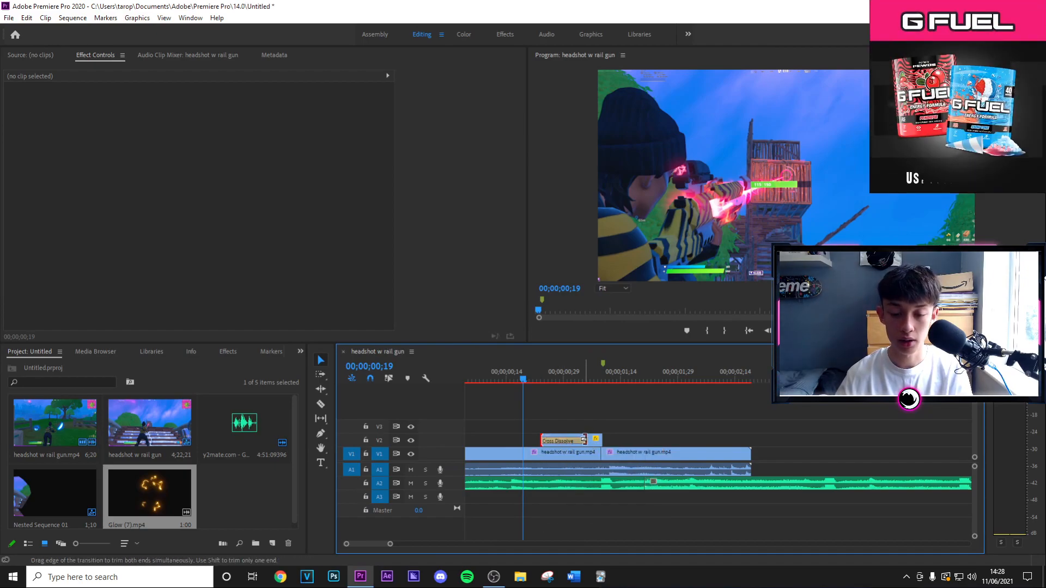
{"action": "left_click_drag", "start_coordinate": [584, 441], "coordinate": [556, 442]}
{"action": "left_click", "coordinate": [536, 385]}
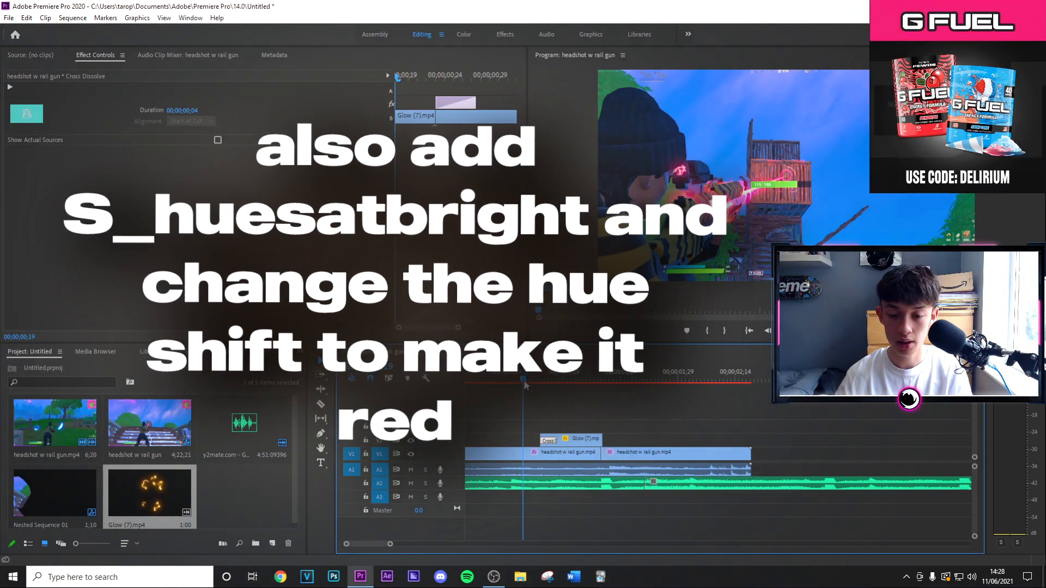
{"action": "left_click_drag", "start_coordinate": [537, 389], "coordinate": [632, 418]}
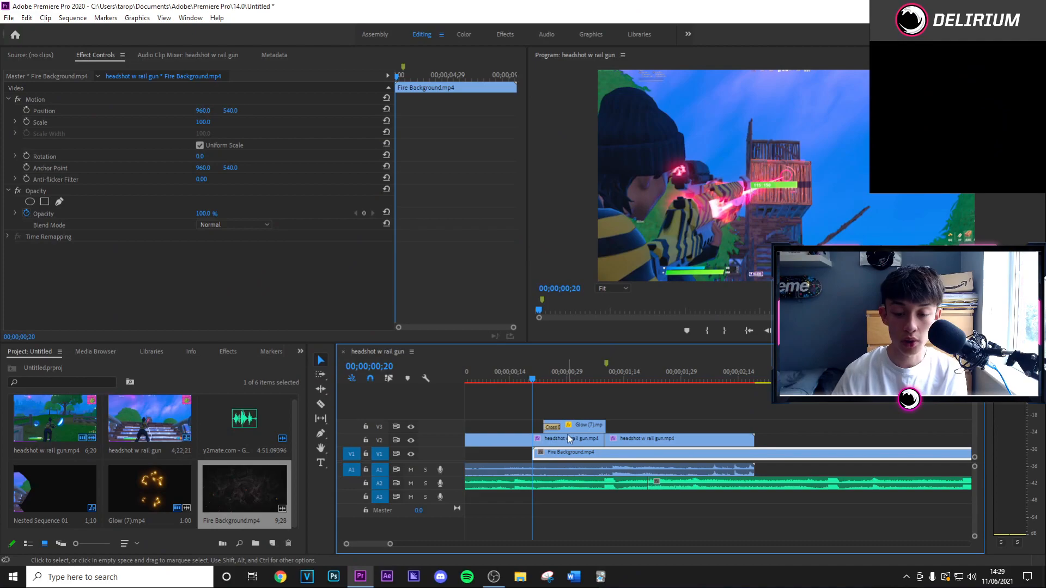
Cut the Fire Background.mp4 clip on V1 at 00;00;01;09, delete the part after the cut and preview the sequence.
{"action": "left_click", "coordinate": [633, 440]}
{"action": "left_click", "coordinate": [584, 426]}
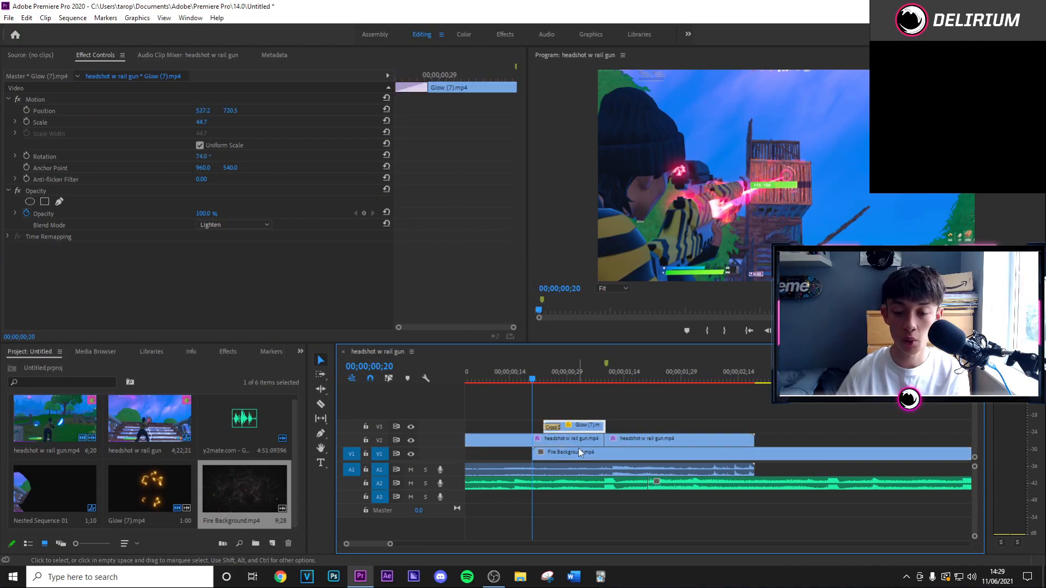
{"action": "left_click", "coordinate": [575, 454]}
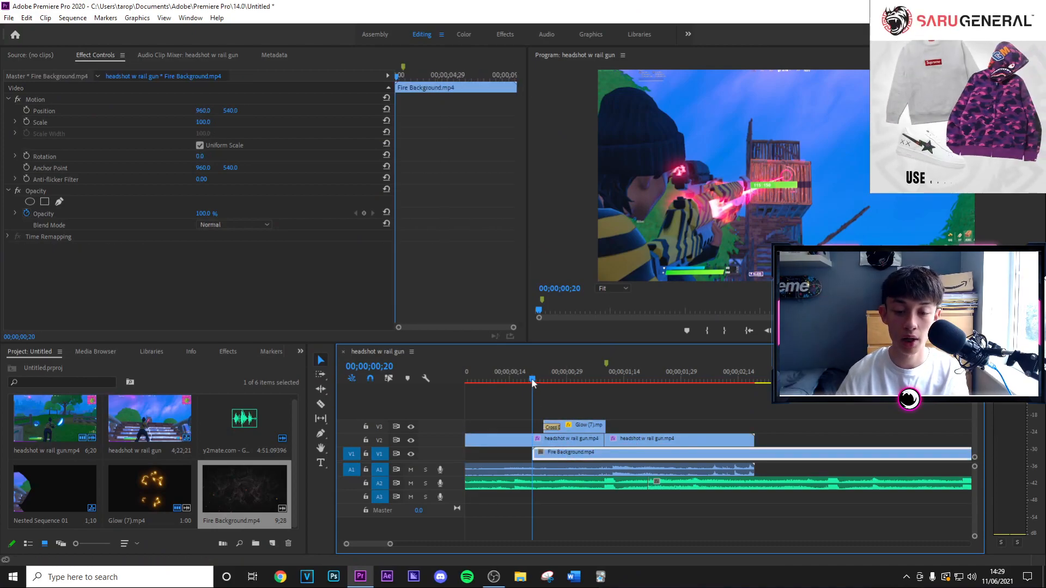
{"action": "left_click", "coordinate": [556, 379]}
{"action": "left_click_drag", "start_coordinate": [557, 390], "coordinate": [606, 410]}
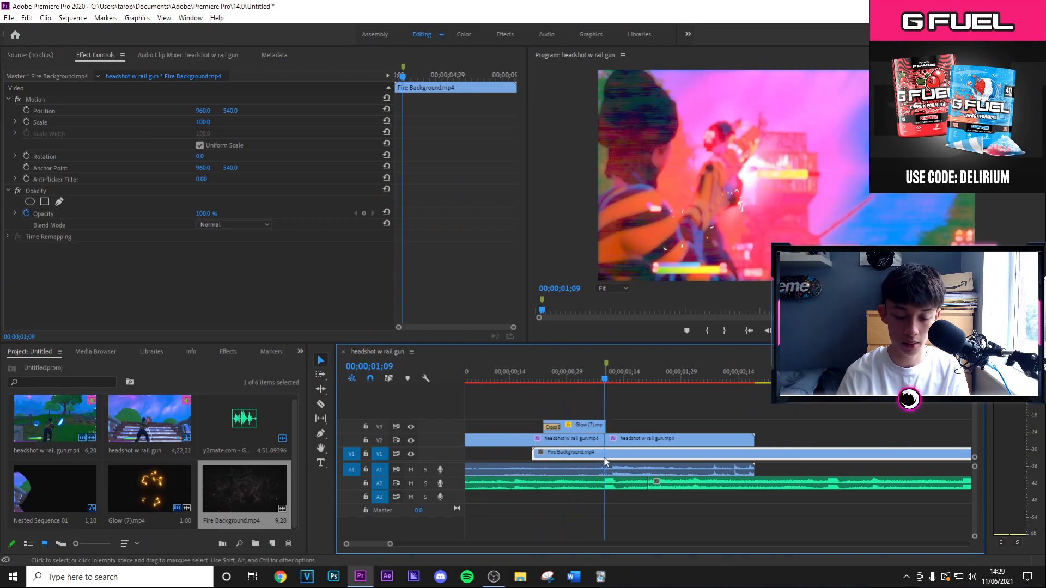
{"action": "left_click", "coordinate": [623, 454]}
{"action": "key", "text": "Delete"}
{"action": "left_click_drag", "start_coordinate": [607, 380], "coordinate": [644, 416]}
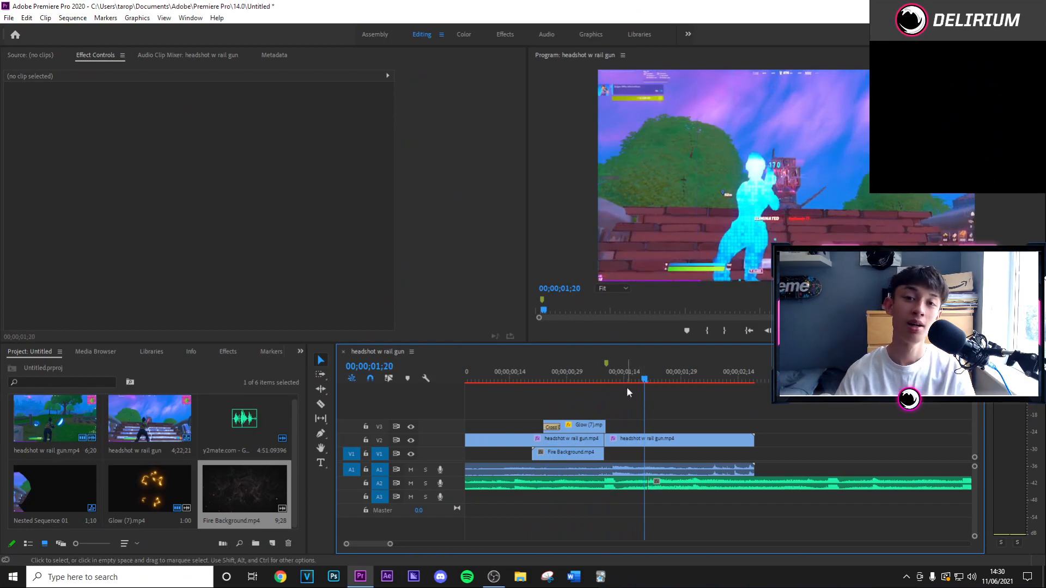